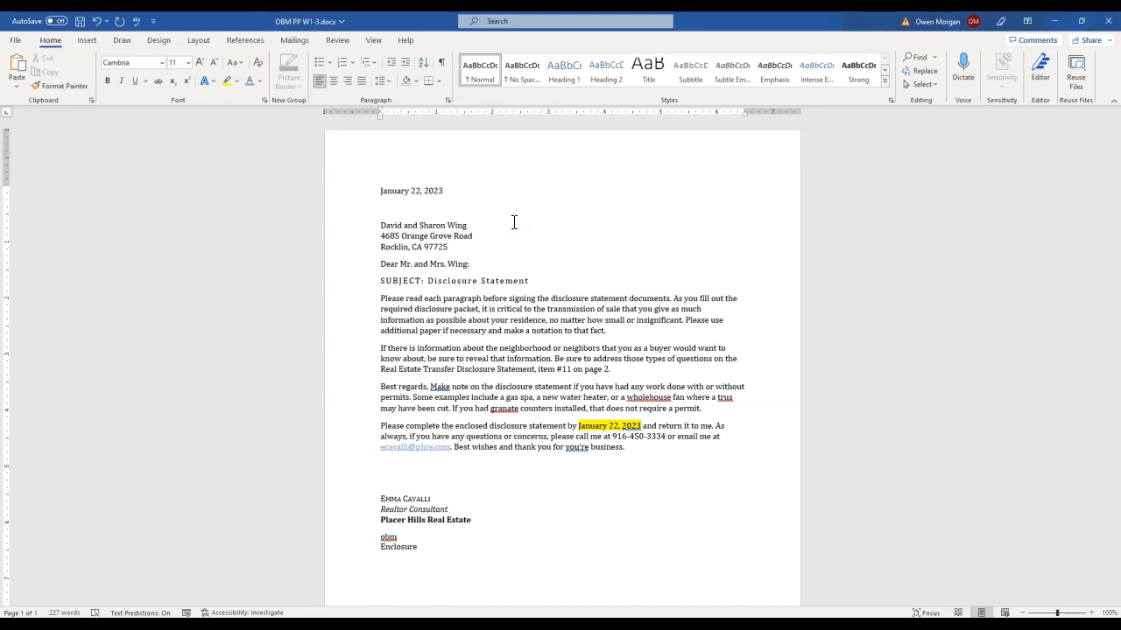
Set the entire letter's paragraph spacing to 12 pt after with single line spacing
{"action": "key", "text": "ctrl+a"}
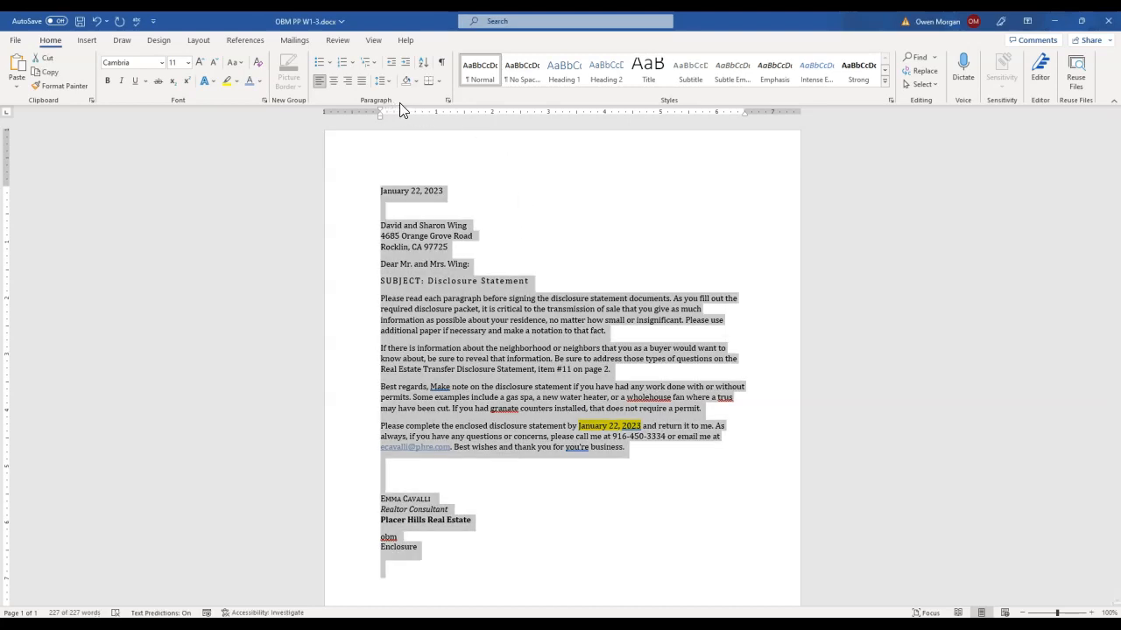
{"action": "left_click", "coordinate": [448, 101]}
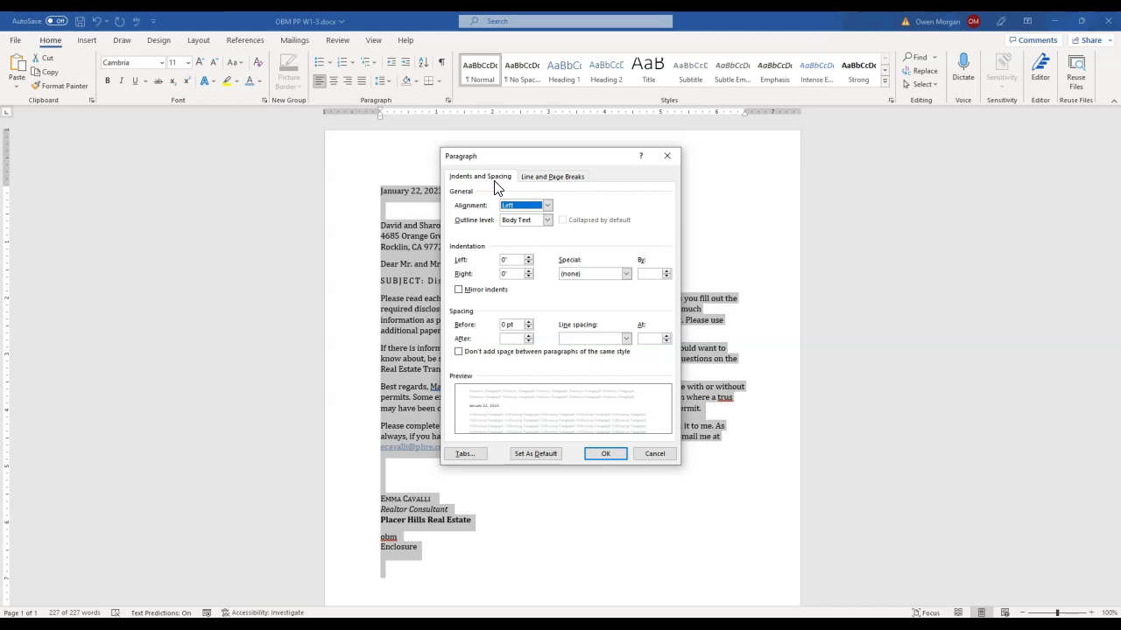
{"action": "left_click", "coordinate": [528, 341]}
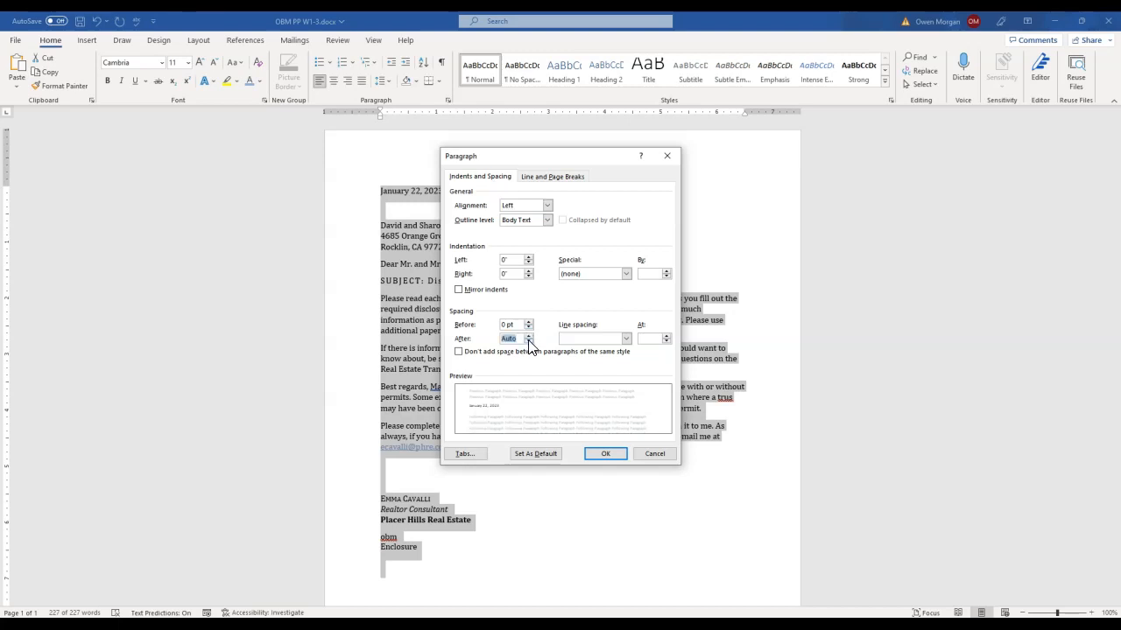
{"action": "left_click", "coordinate": [528, 341]}
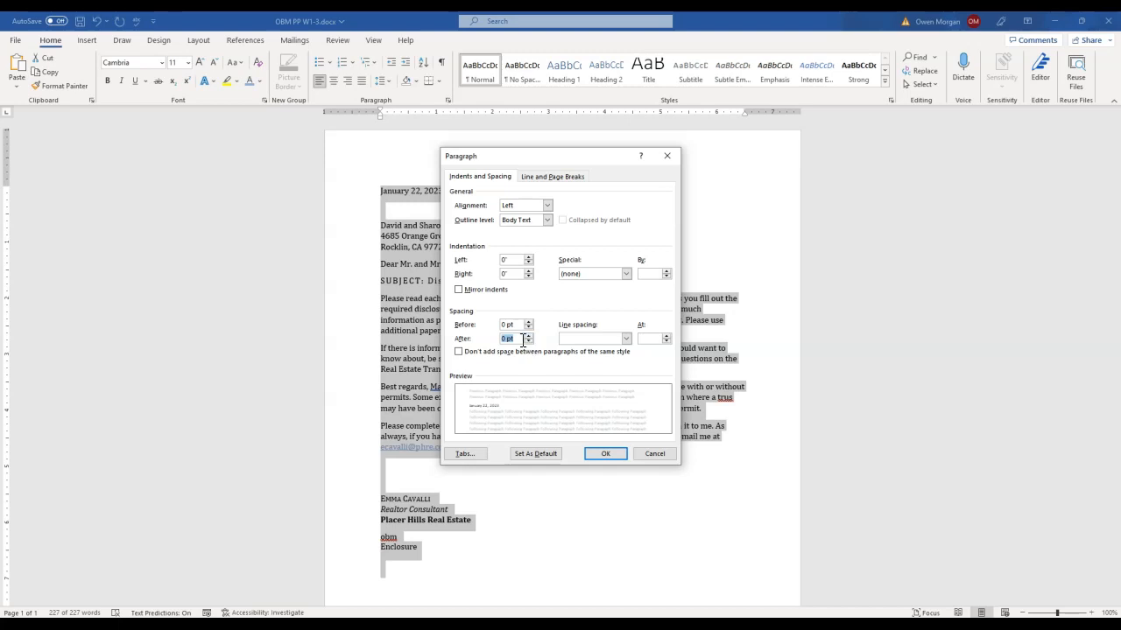
{"action": "type", "text": "12"}
{"action": "left_click", "coordinate": [578, 338]}
{"action": "left_click", "coordinate": [579, 351]}
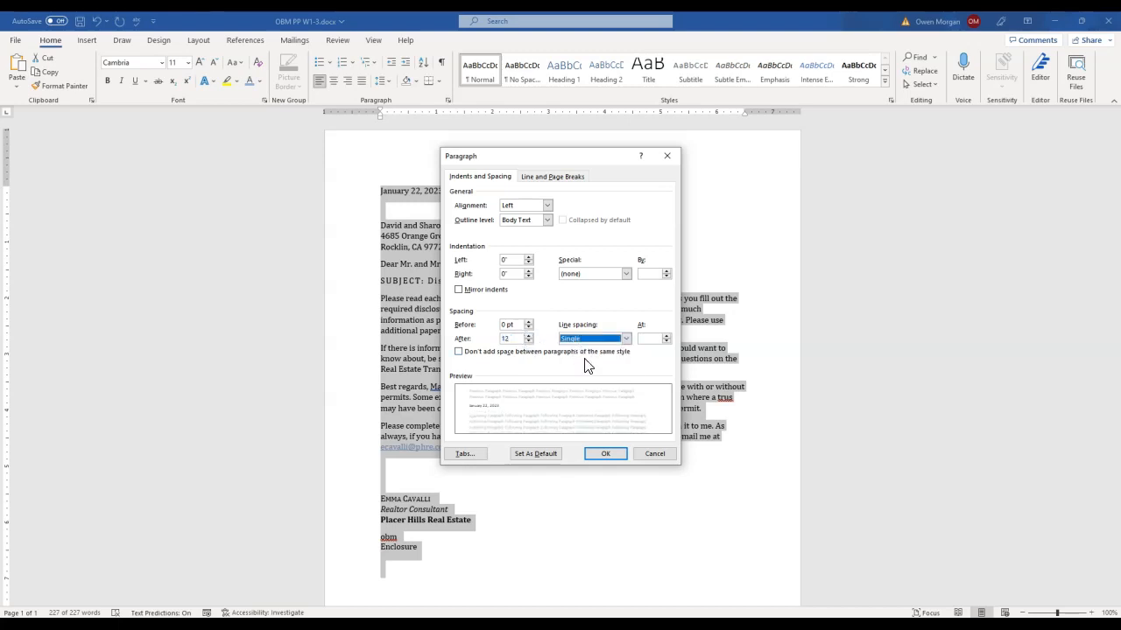
{"action": "left_click", "coordinate": [607, 454]}
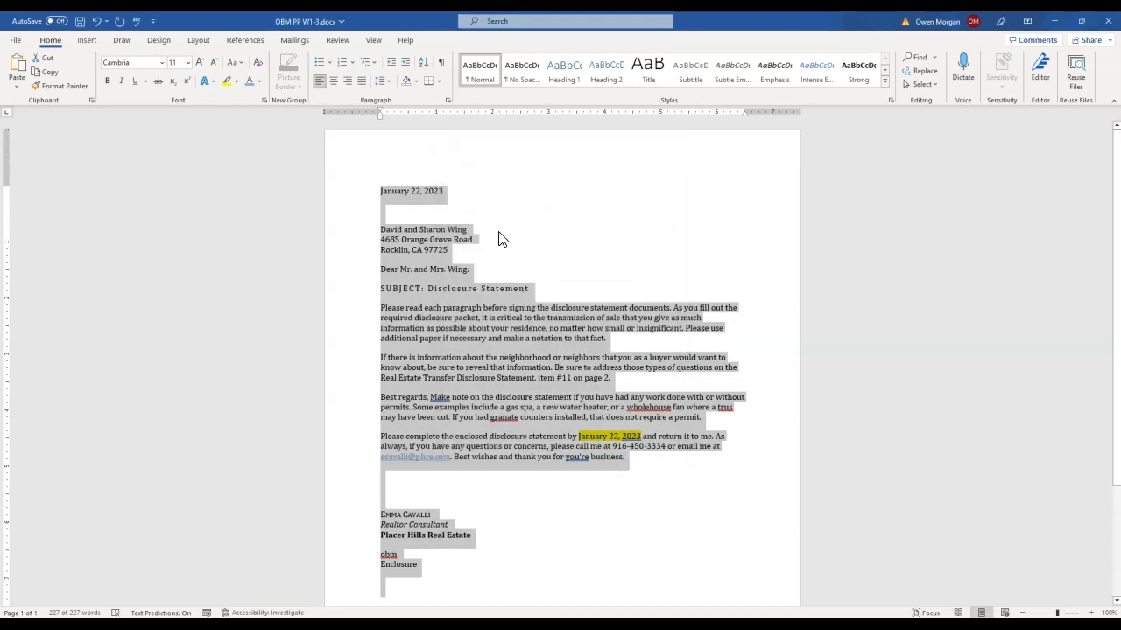
{"action": "left_click", "coordinate": [521, 366]}
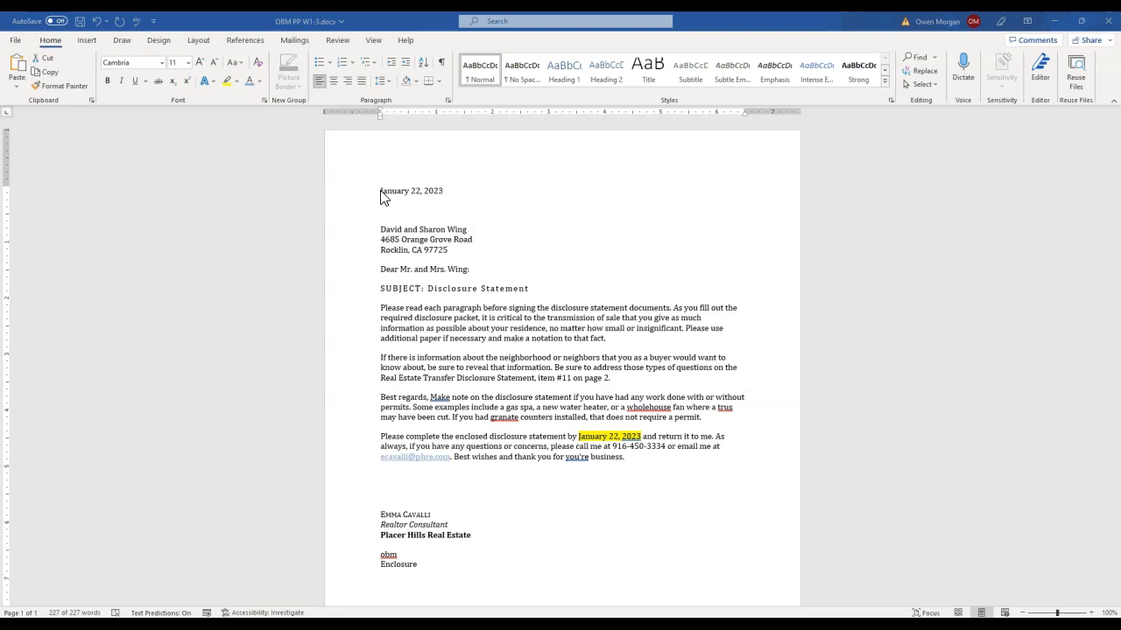
Set the spacing before the date line at the start of the letter to 72 pt
{"action": "key", "text": "ctrl+a"}
{"action": "left_click", "coordinate": [445, 191]}
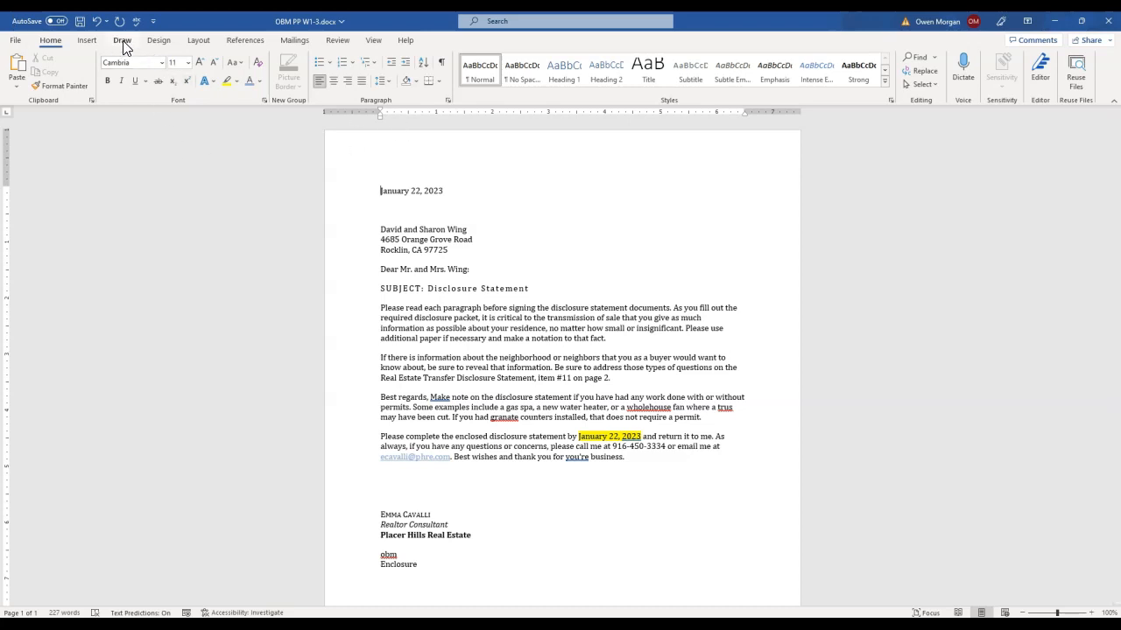
{"action": "left_click", "coordinate": [198, 41]}
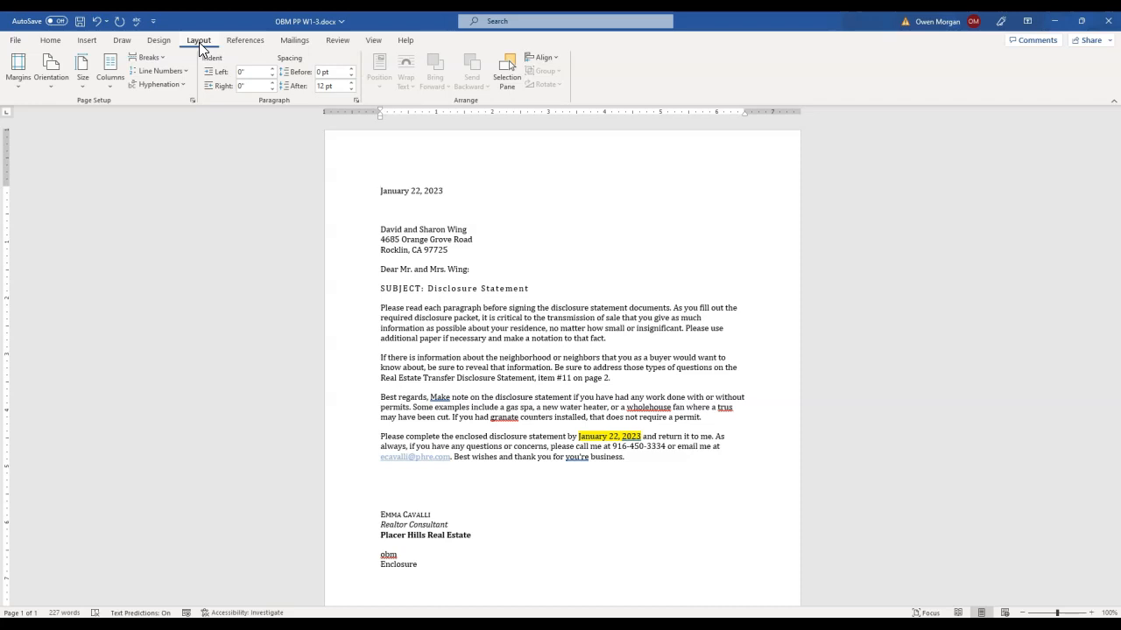
{"action": "left_click", "coordinate": [353, 69]}
{"action": "left_click", "coordinate": [353, 70]}
{"action": "left_click", "coordinate": [353, 69]}
{"action": "left_click", "coordinate": [353, 69]}
{"action": "left_click", "coordinate": [352, 69]}
{"action": "left_click", "coordinate": [352, 69]}
{"action": "left_click", "coordinate": [352, 70]}
{"action": "left_click", "coordinate": [351, 70]}
{"action": "left_click", "coordinate": [352, 70]}
{"action": "left_click", "coordinate": [352, 70]}
{"action": "left_click", "coordinate": [352, 70]}
{"action": "left_click", "coordinate": [352, 69]}
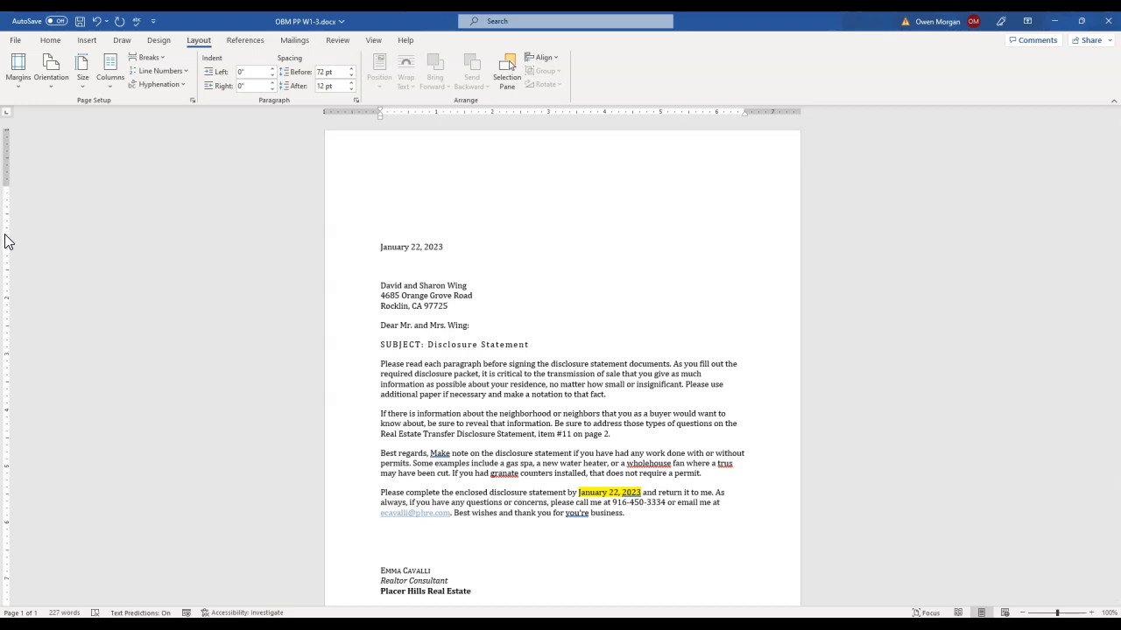
Center the "SUBJECT: Disclosure Statement" line horizontally
{"action": "left_click", "coordinate": [623, 310]}
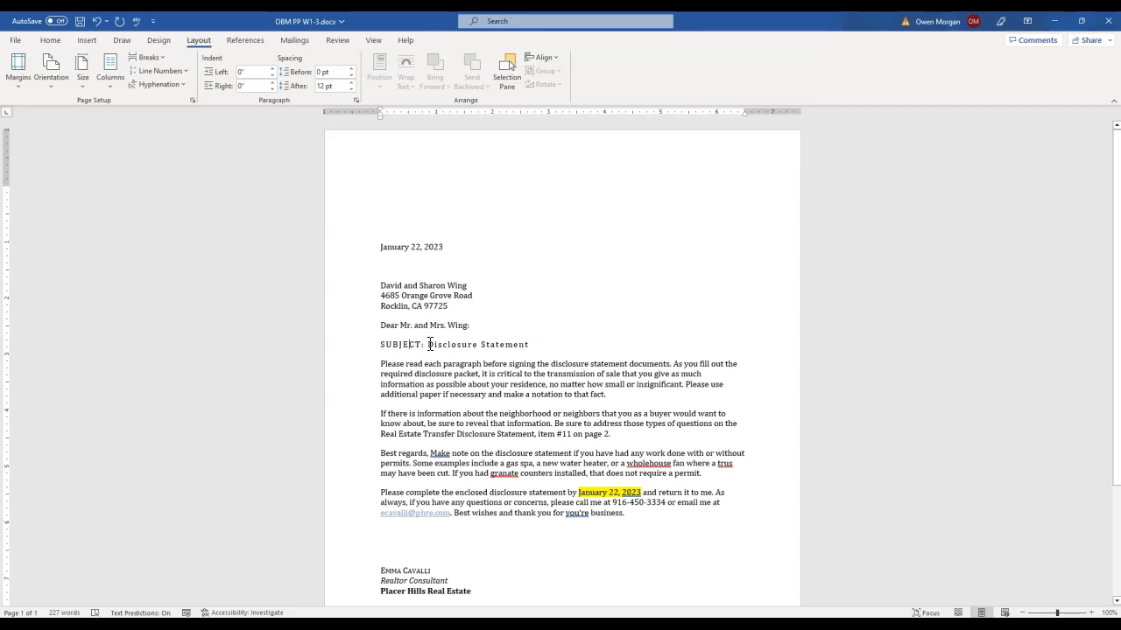
{"action": "left_click", "coordinate": [51, 41]}
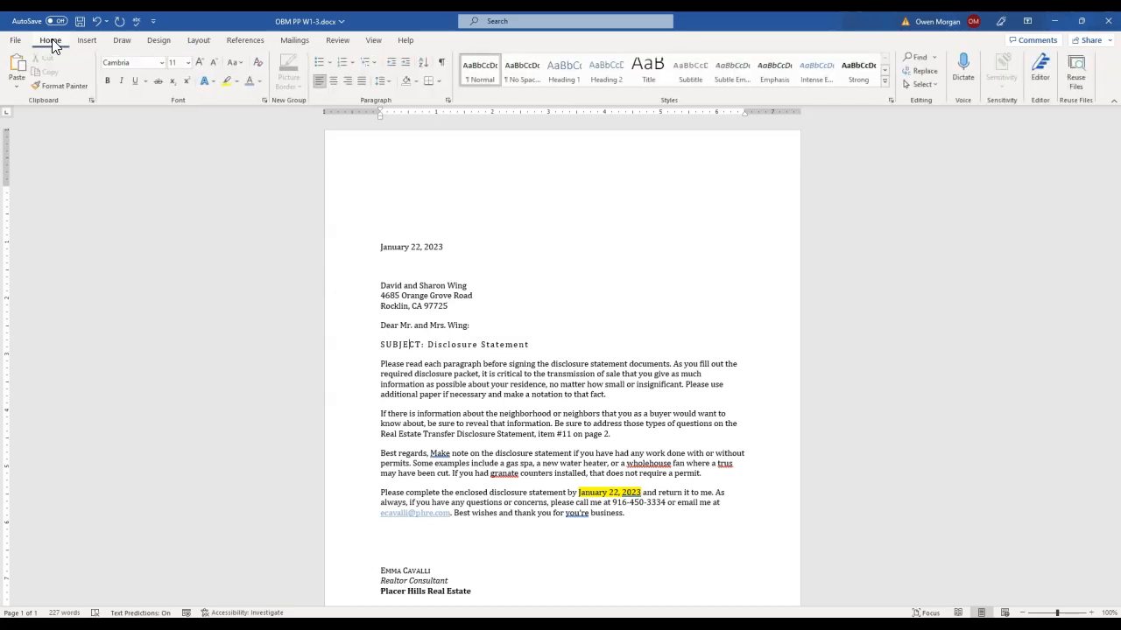
{"action": "left_click", "coordinate": [337, 84]}
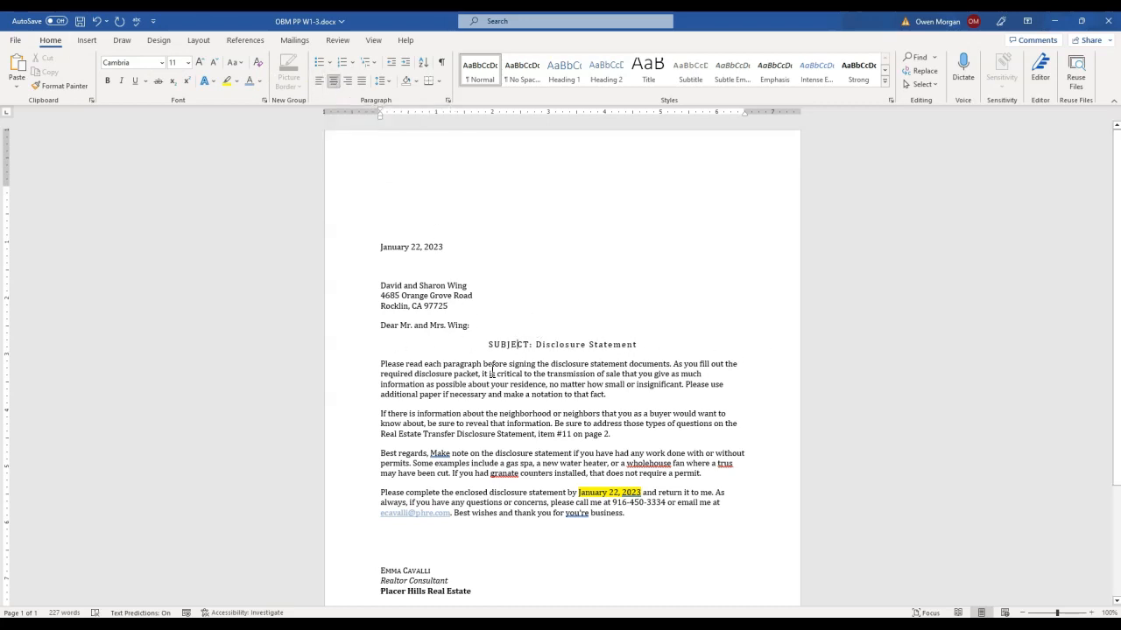
Use the Thesaurus to replace "reveal" with "divulge" in the second body paragraph
{"action": "scroll", "coordinate": [664, 356], "scroll_direction": "down", "scroll_amount": 3}
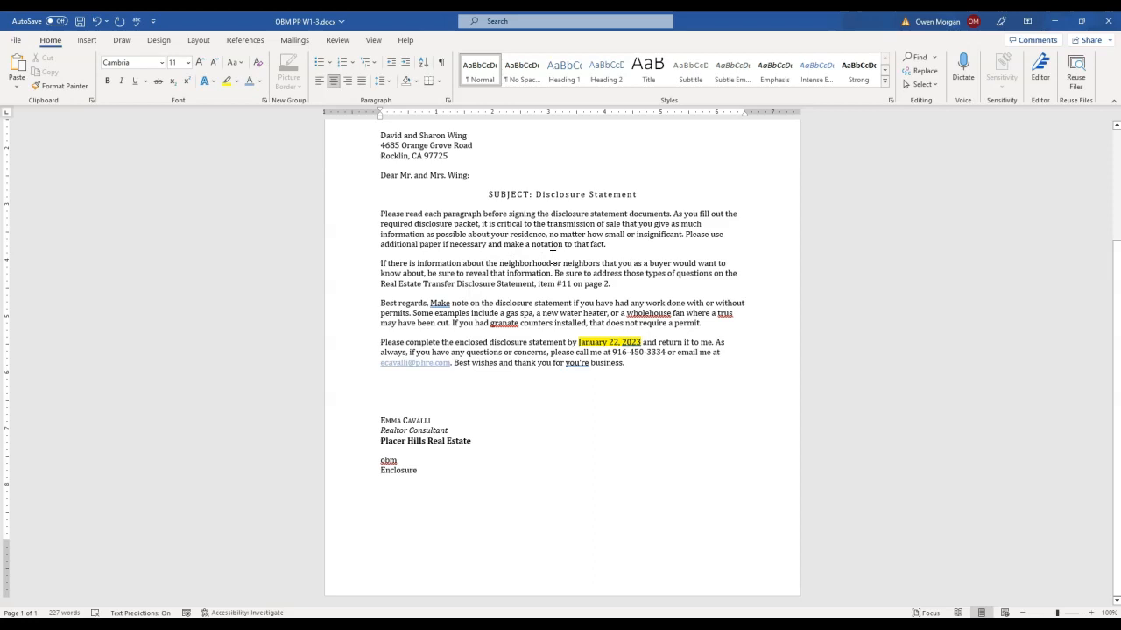
{"action": "left_click", "coordinate": [475, 274]}
{"action": "double_click", "coordinate": [475, 273]}
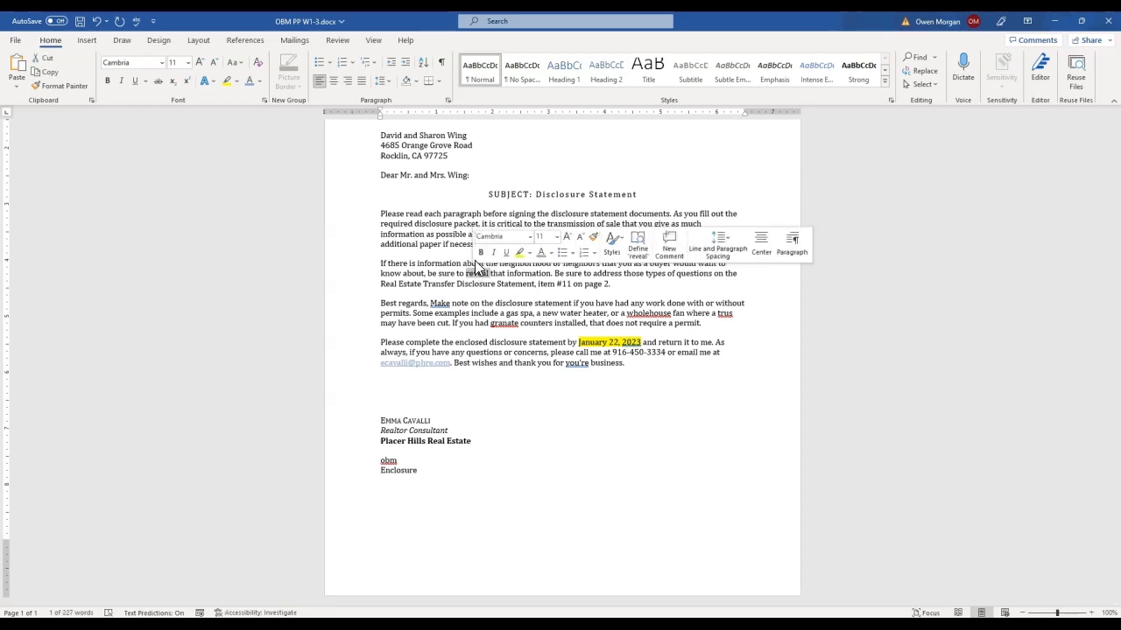
{"action": "left_click", "coordinate": [338, 40]}
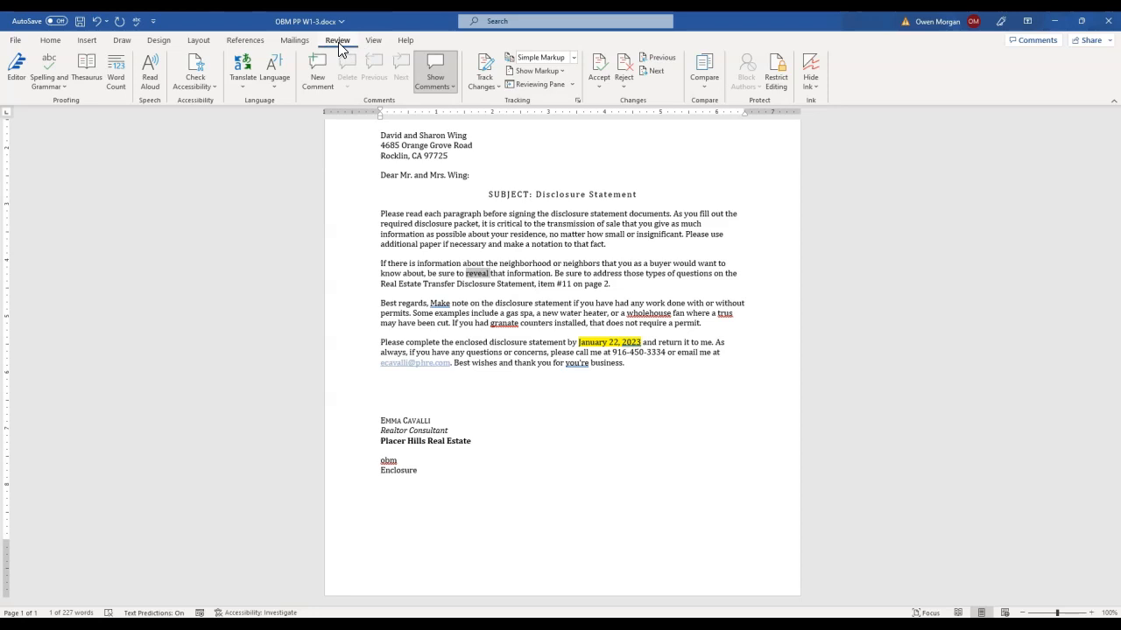
{"action": "left_click", "coordinate": [90, 69]}
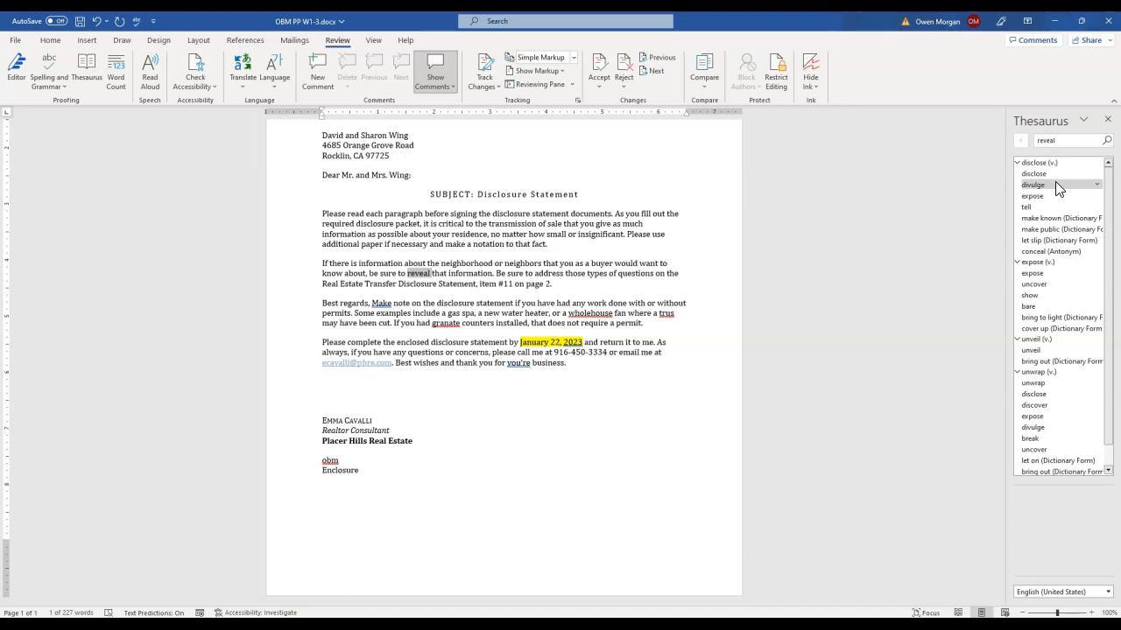
{"action": "left_click", "coordinate": [1098, 184]}
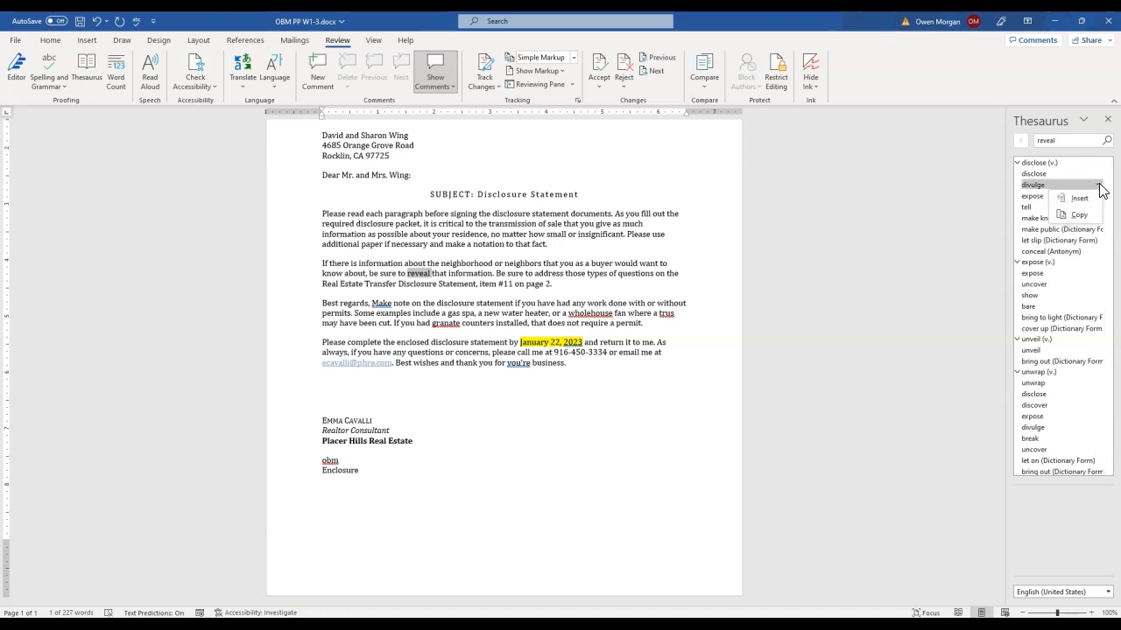
{"action": "left_click", "coordinate": [1079, 198]}
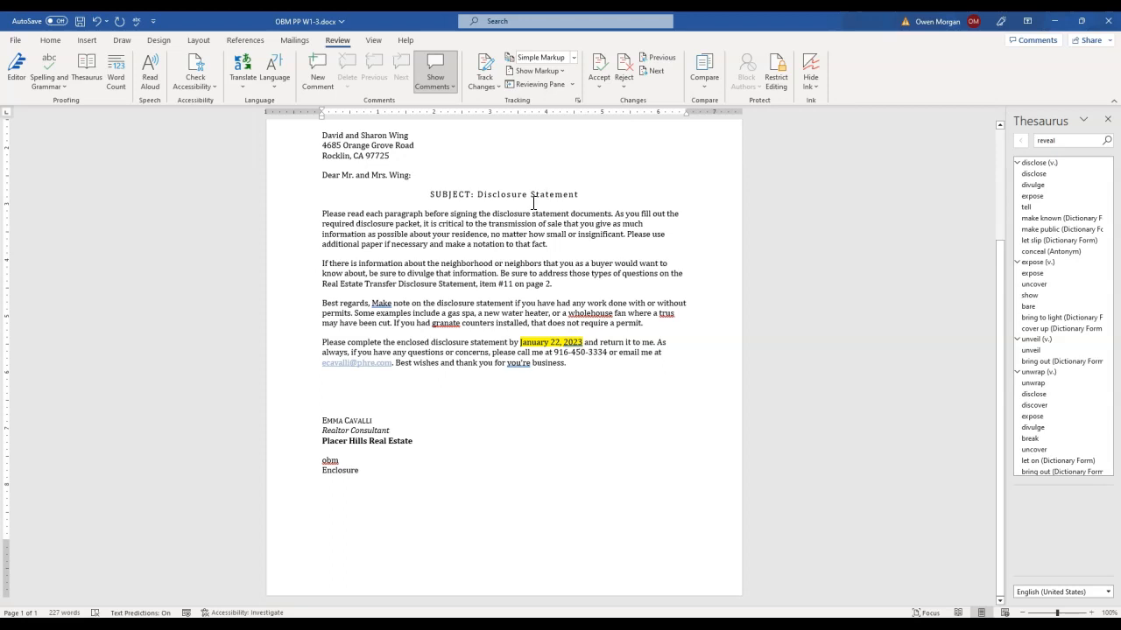
Use the Thesaurus to replace "residence" with "home" in the first body paragraph
{"action": "double_click", "coordinate": [471, 235]}
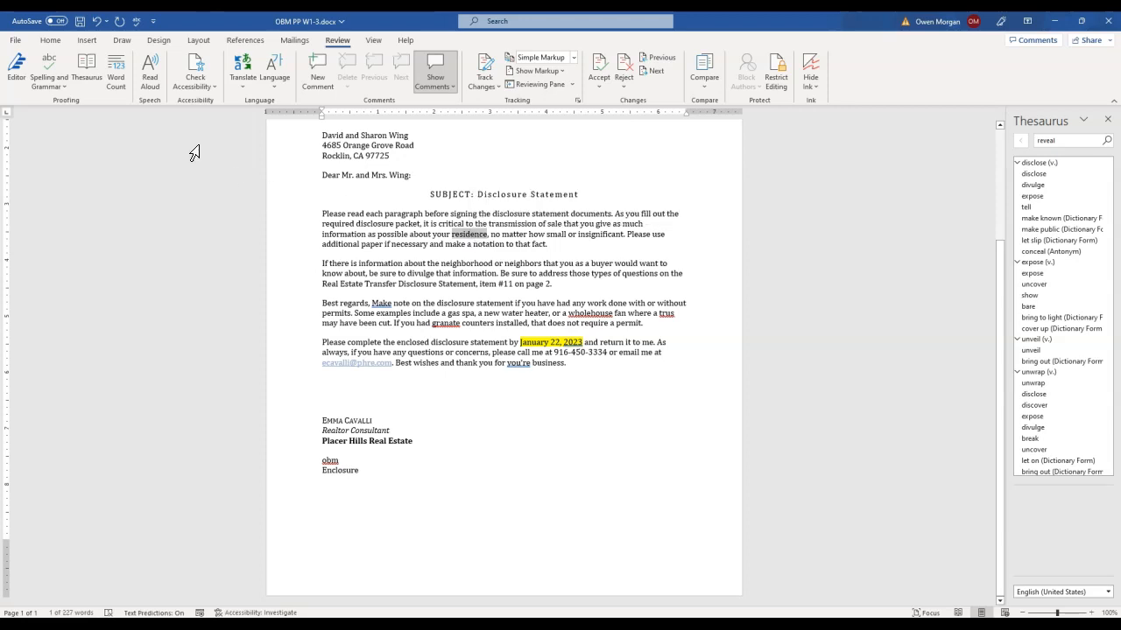
{"action": "left_click", "coordinate": [92, 65]}
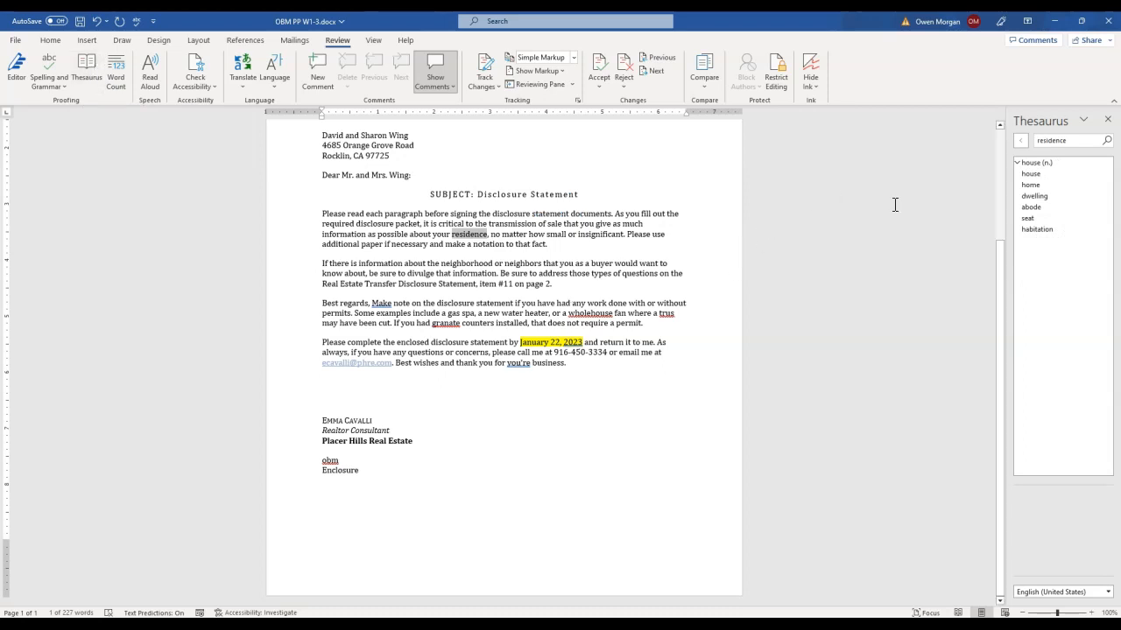
{"action": "left_click", "coordinate": [1038, 185]}
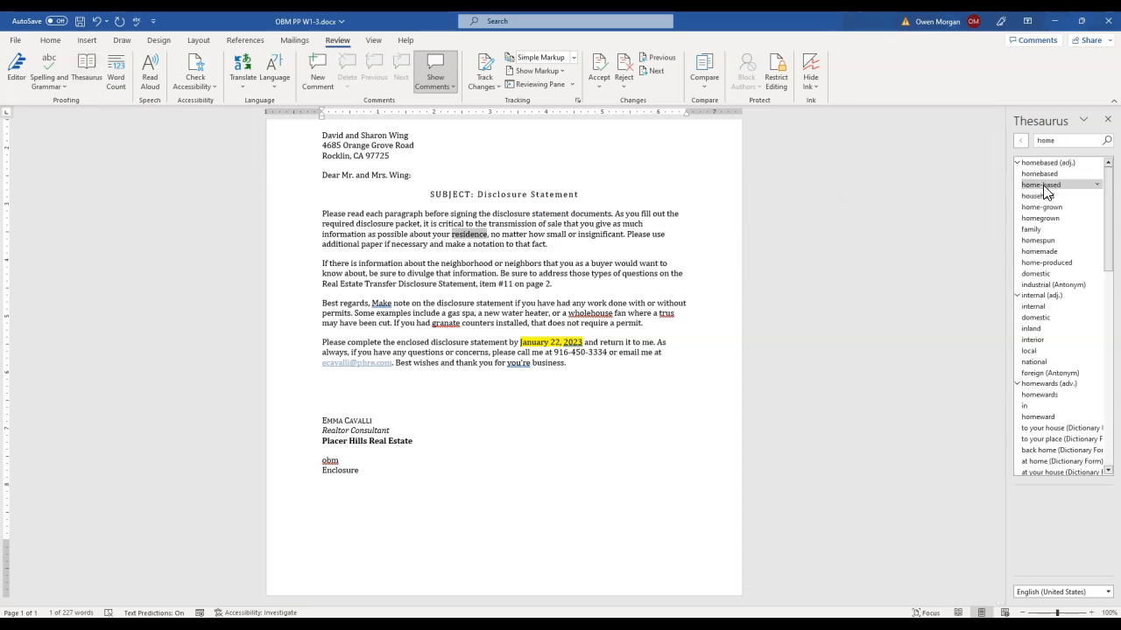
{"action": "left_click", "coordinate": [1020, 142]}
{"action": "left_click", "coordinate": [1107, 184]}
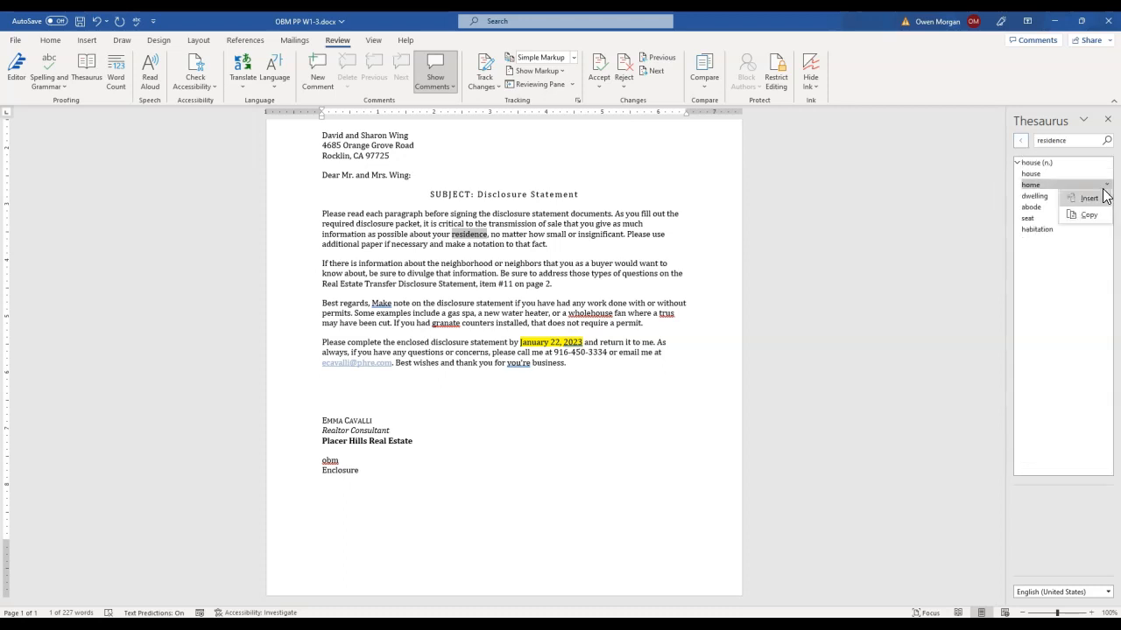
{"action": "left_click", "coordinate": [1085, 196]}
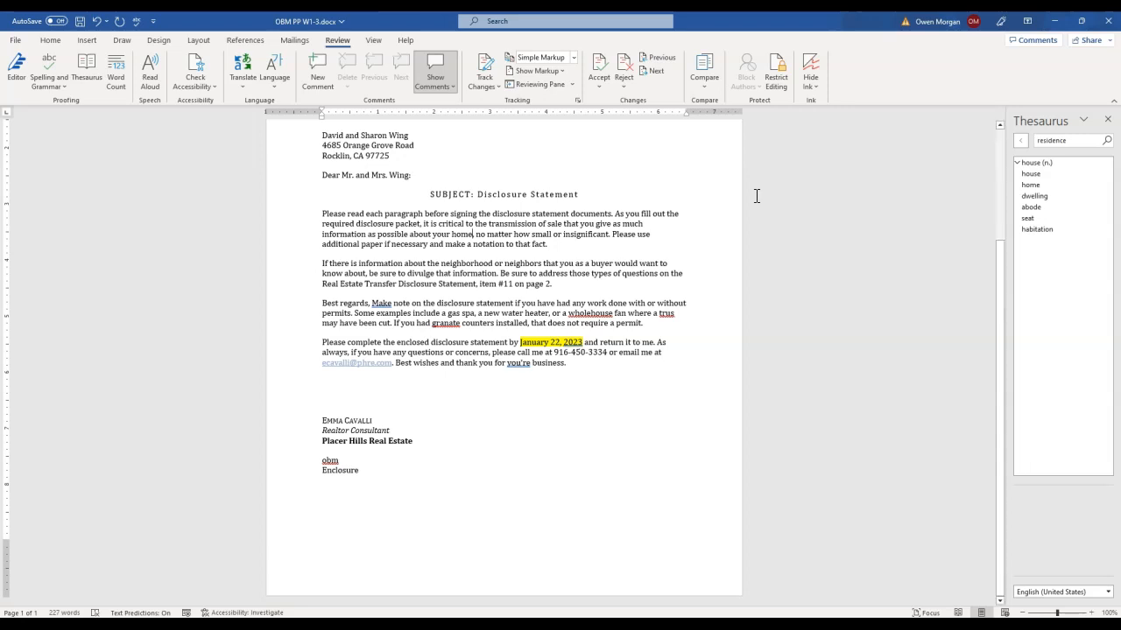
Add a surname to the RoamingCustom.dic custom dictionary's word list in the proofing options and save the settings
{"action": "left_click", "coordinate": [16, 41]}
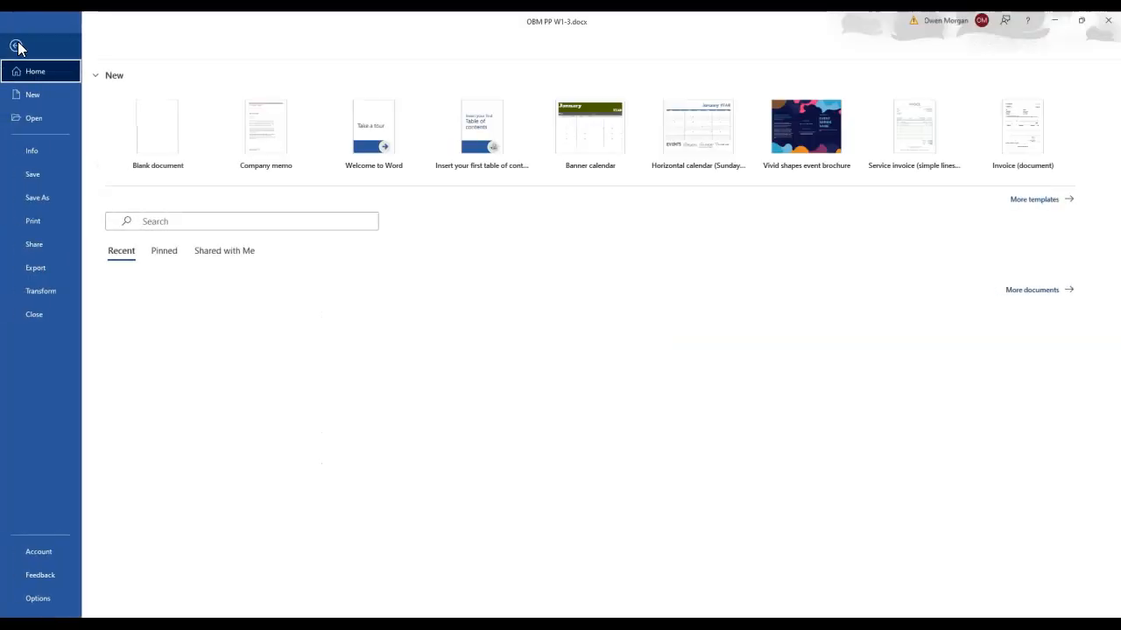
{"action": "left_click", "coordinate": [45, 604]}
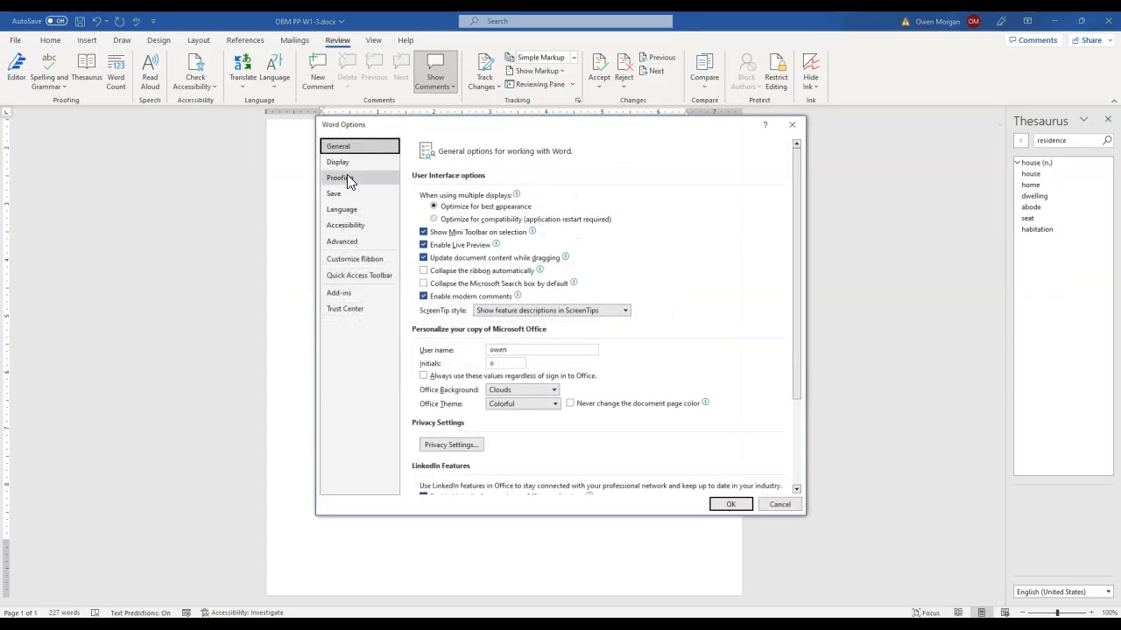
{"action": "left_click", "coordinate": [346, 177]}
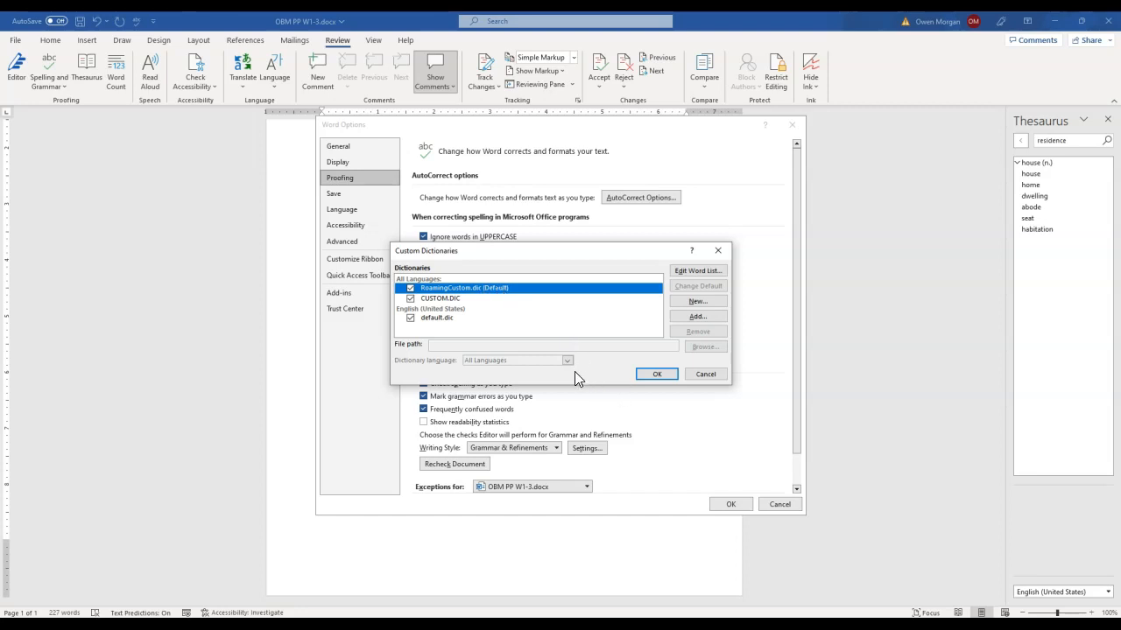
{"action": "left_click", "coordinate": [696, 277]}
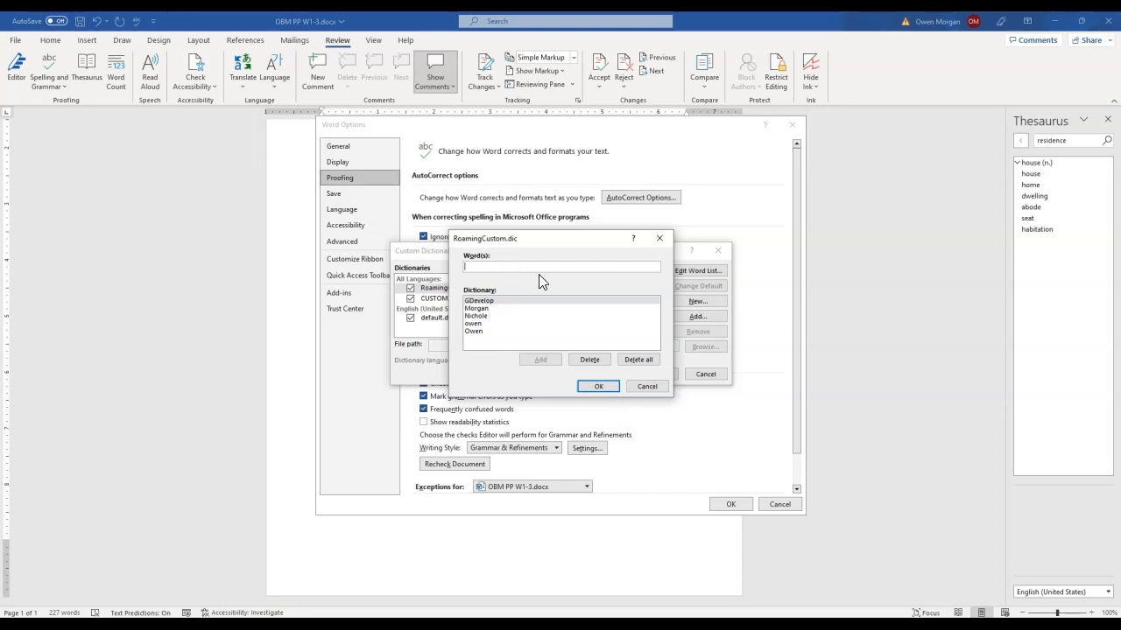
{"action": "left_click", "coordinate": [576, 267]}
{"action": "type", "text": "Smith"}
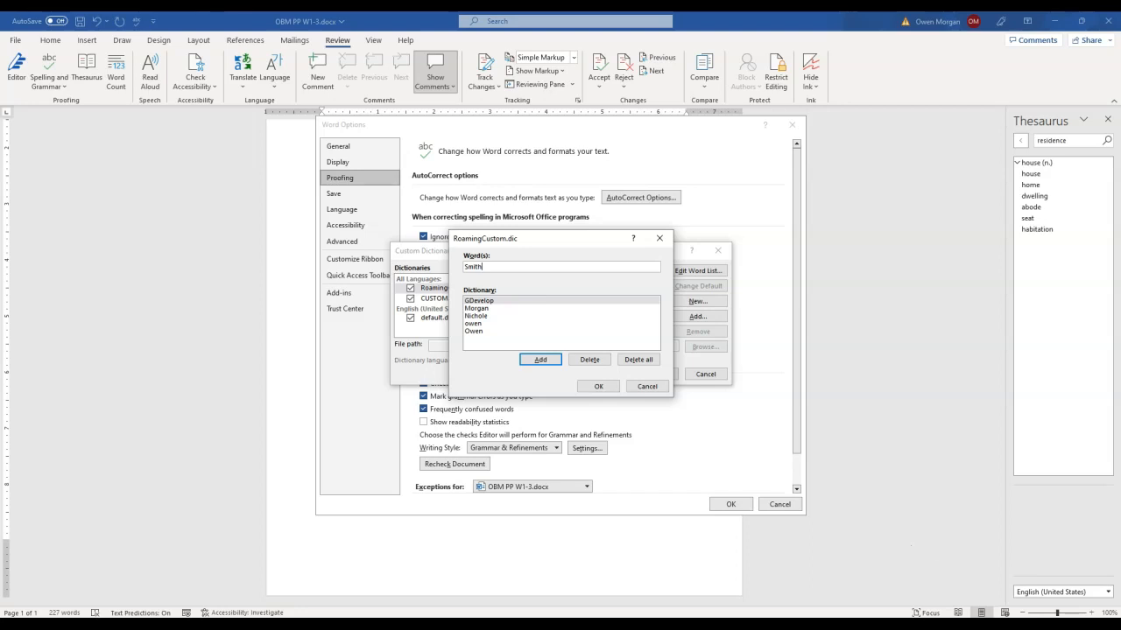
{"action": "left_click", "coordinate": [541, 360]}
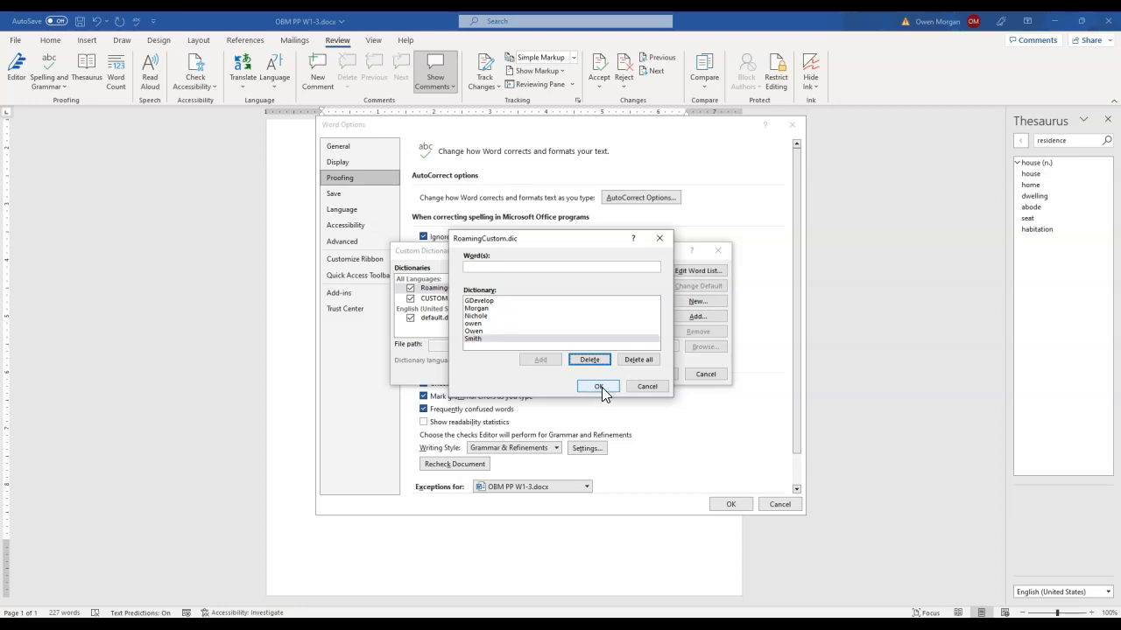
{"action": "left_click", "coordinate": [599, 387]}
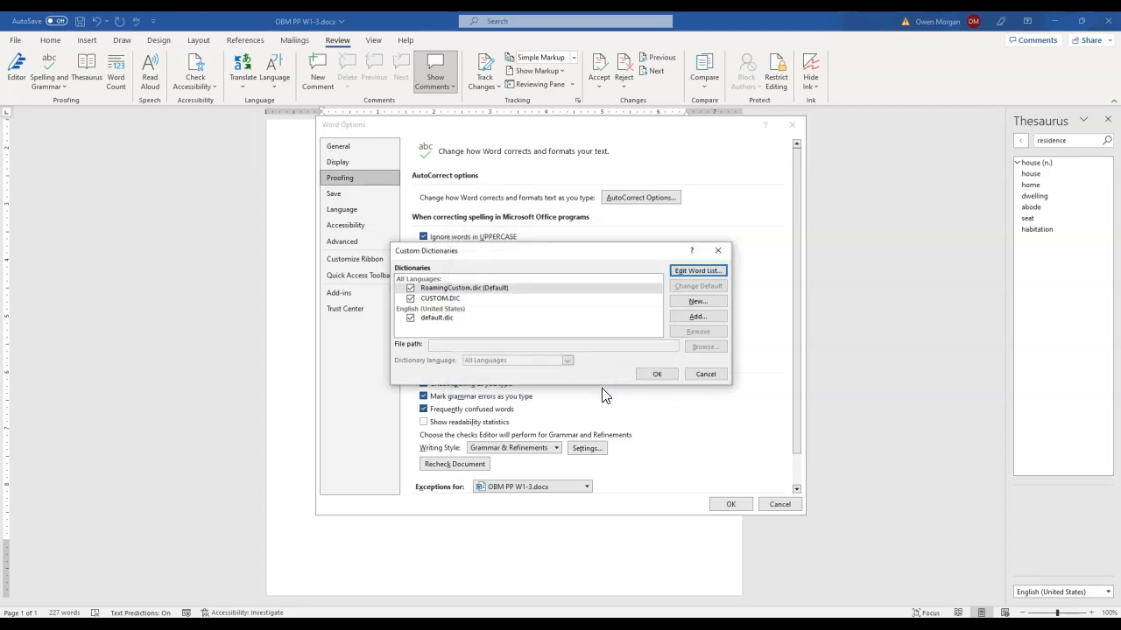
{"action": "left_click", "coordinate": [655, 377]}
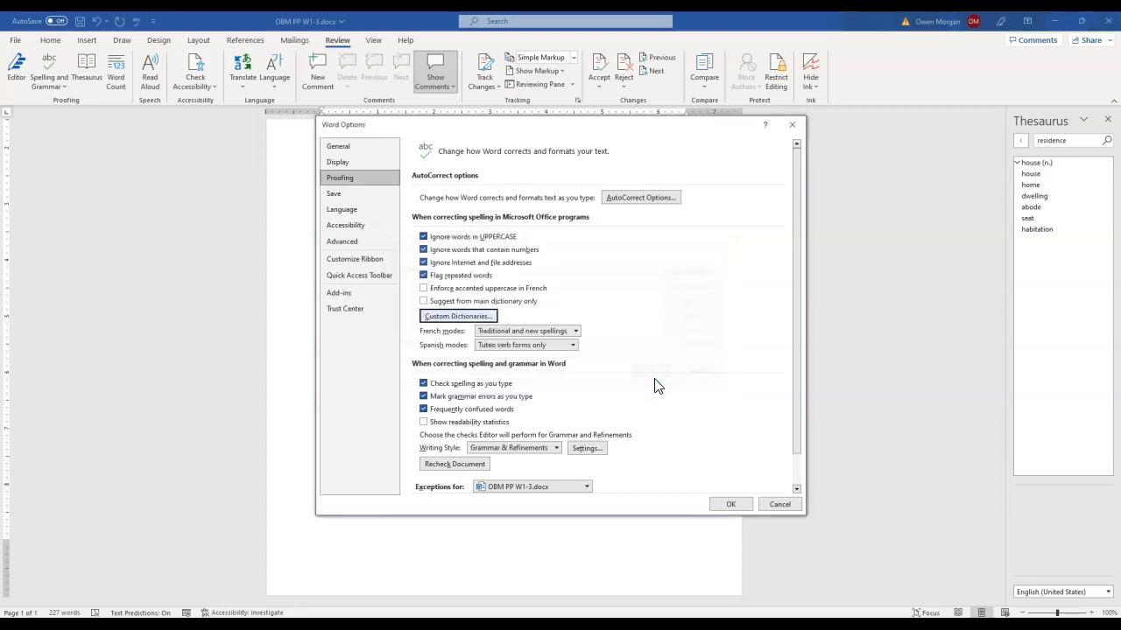
{"action": "left_click", "coordinate": [744, 505]}
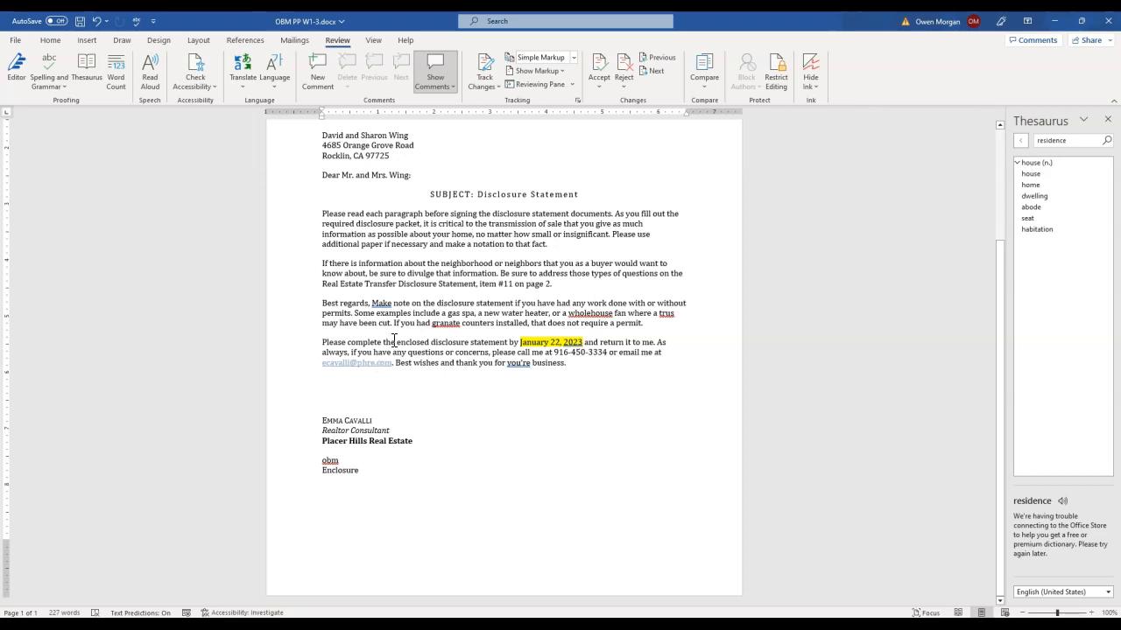
Correct the misspelled "wholehouse" to the suggested "whole house" in the third body paragraph
{"action": "left_click", "coordinate": [581, 311]}
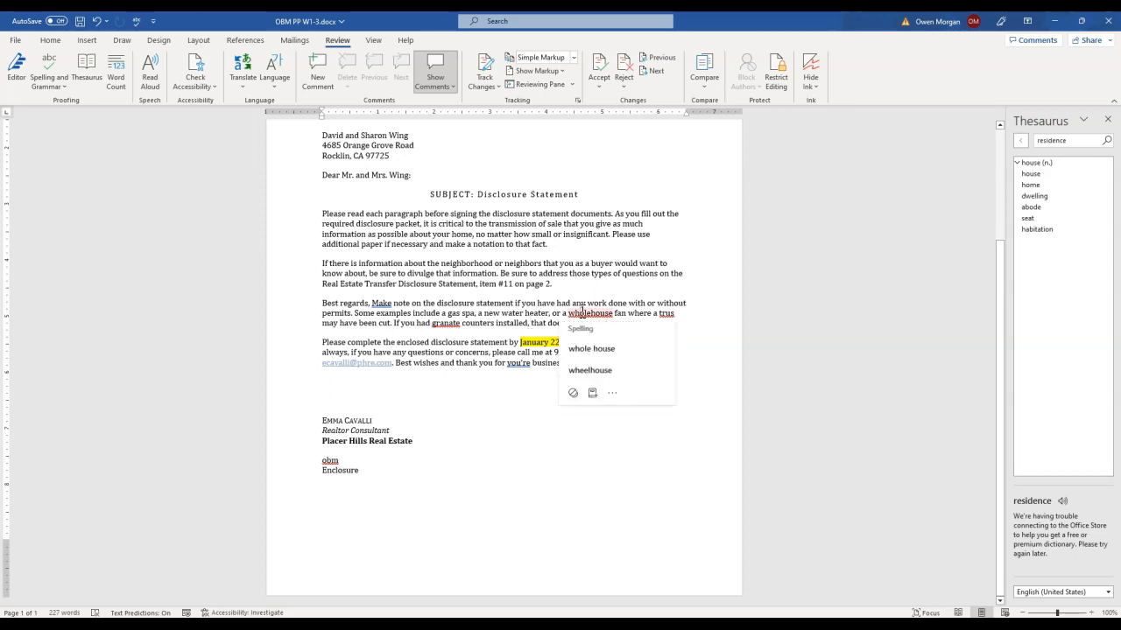
{"action": "left_click", "coordinate": [535, 462]}
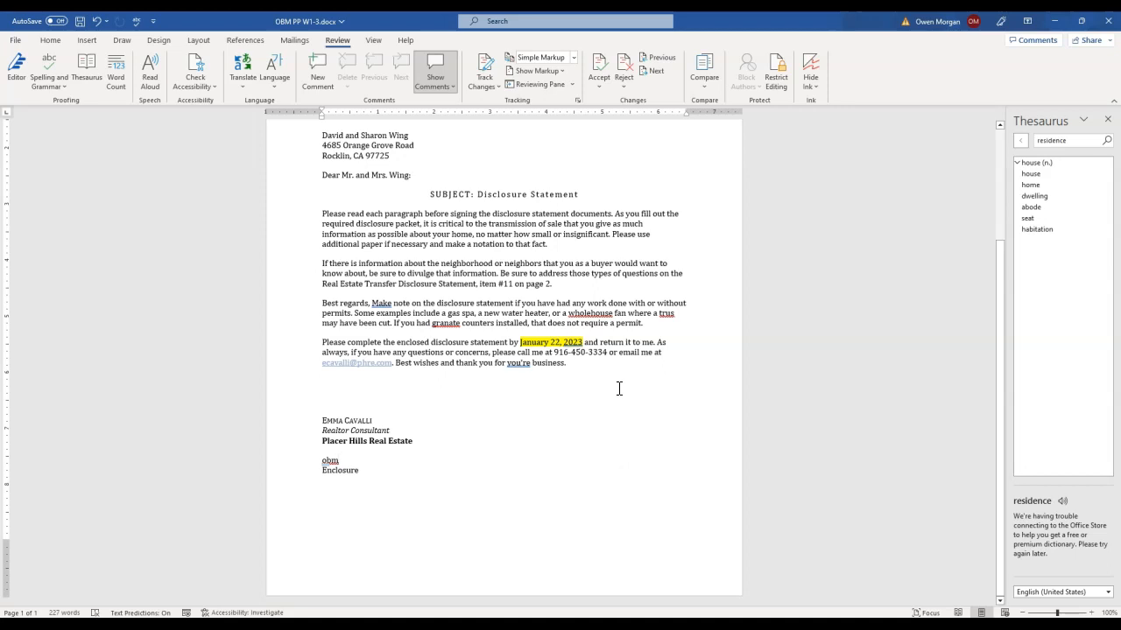
{"action": "right_click", "coordinate": [604, 315]}
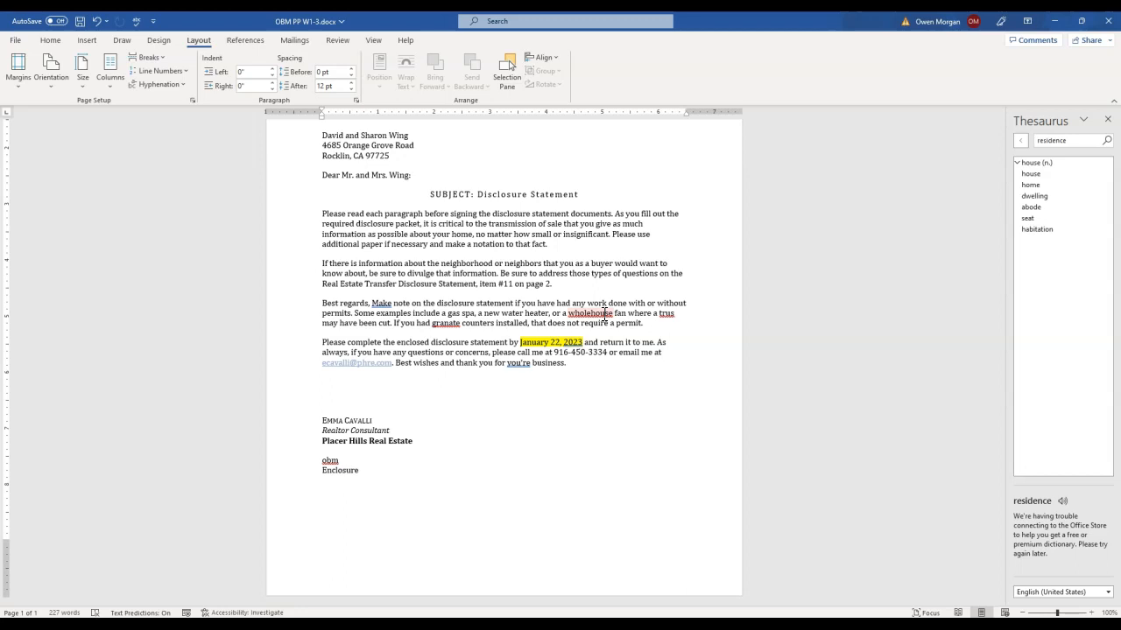
{"action": "right_click", "coordinate": [603, 313]}
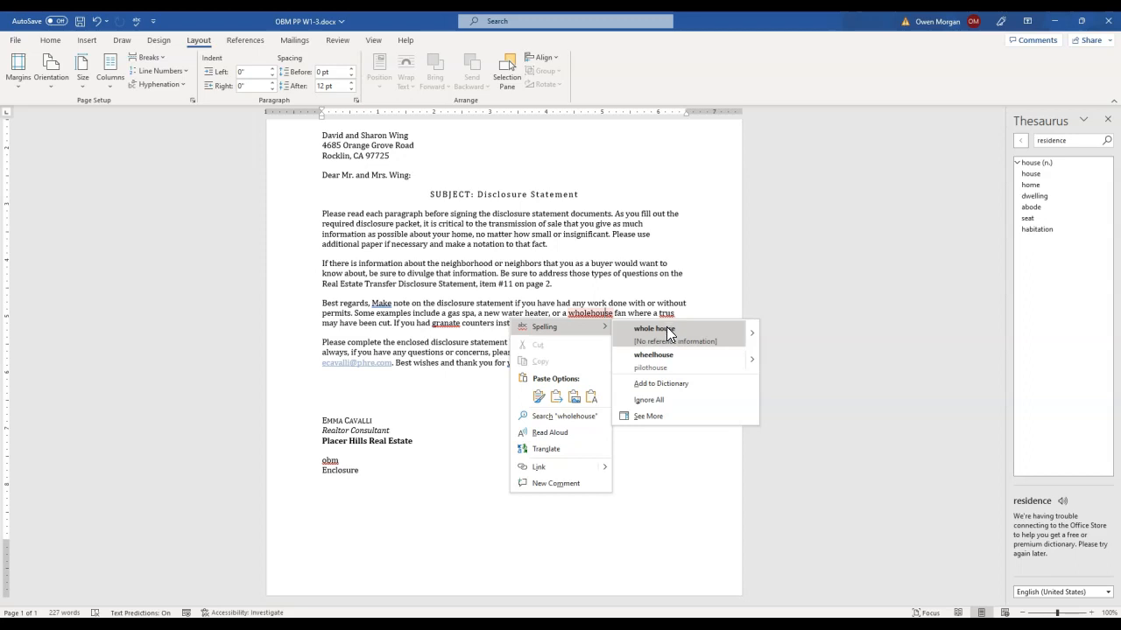
{"action": "left_click", "coordinate": [666, 326]}
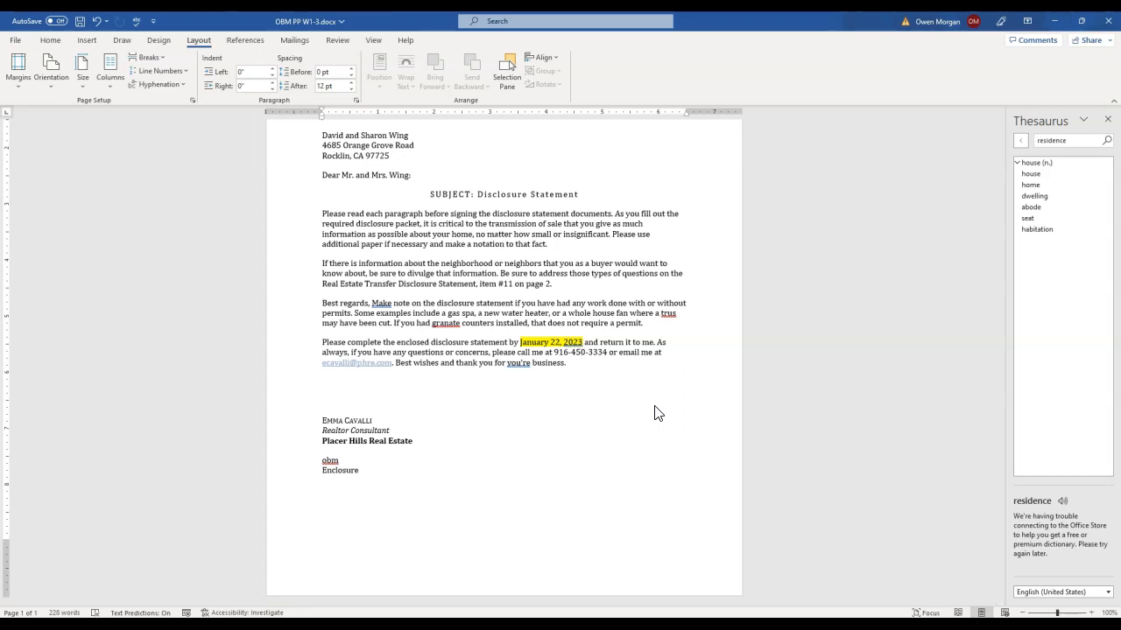
Run the spelling and grammar check from the date line, accepting "make", "truss" and "granite" in the third body paragraph
{"action": "scroll", "coordinate": [659, 413], "scroll_direction": "up", "scroll_amount": 1}
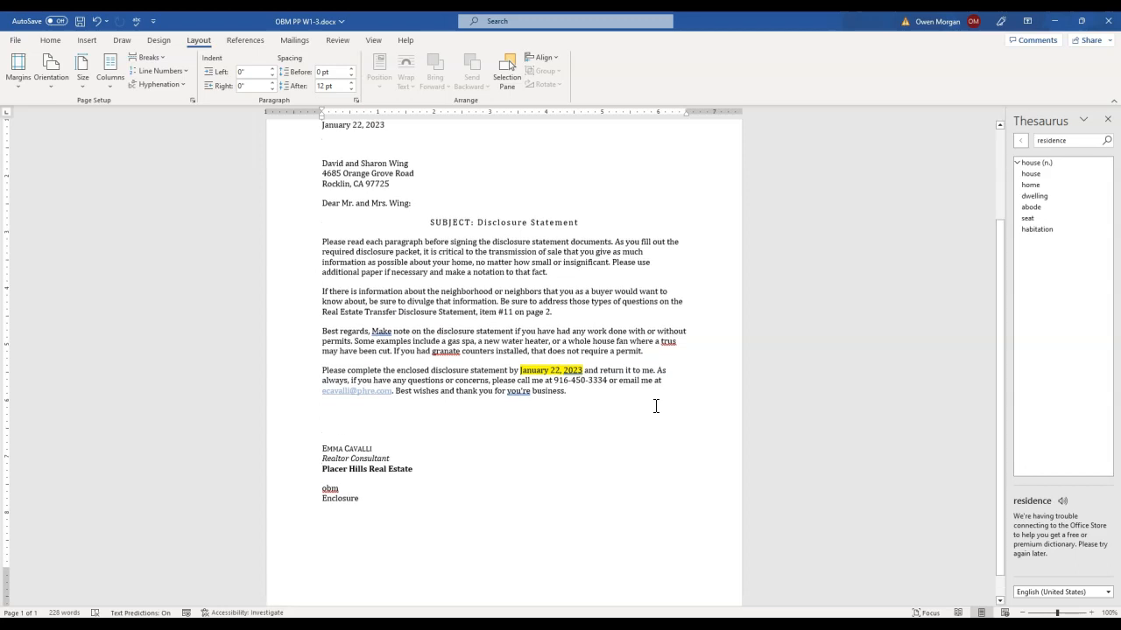
{"action": "scroll", "coordinate": [656, 406], "scroll_direction": "up", "scroll_amount": 2}
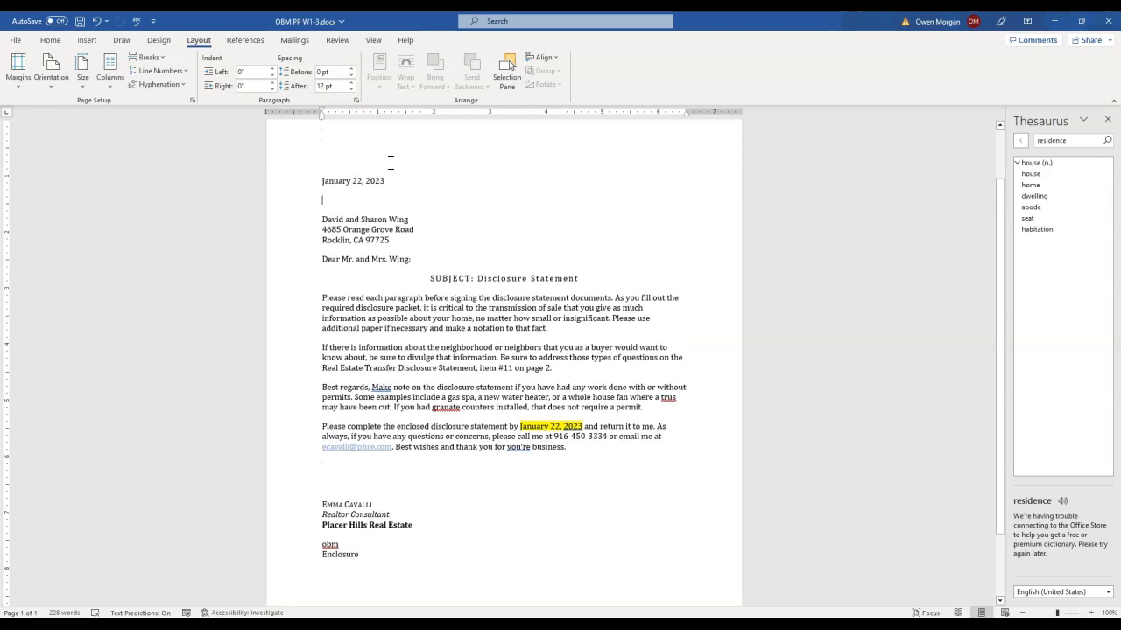
{"action": "left_click", "coordinate": [322, 146]}
{"action": "left_click", "coordinate": [1108, 120]}
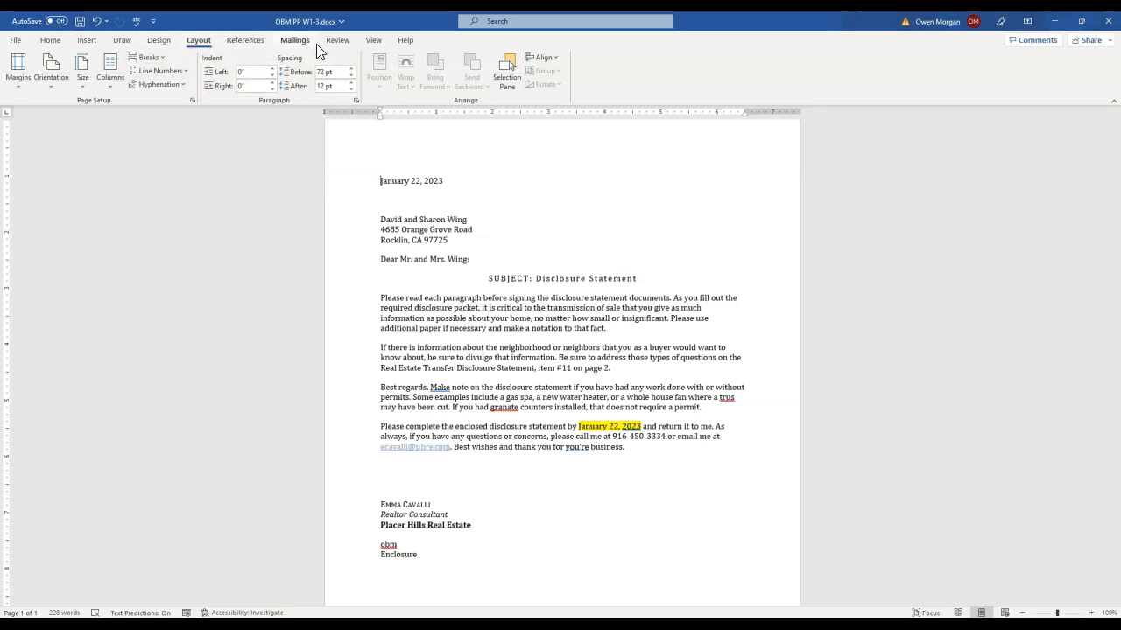
{"action": "left_click", "coordinate": [337, 42]}
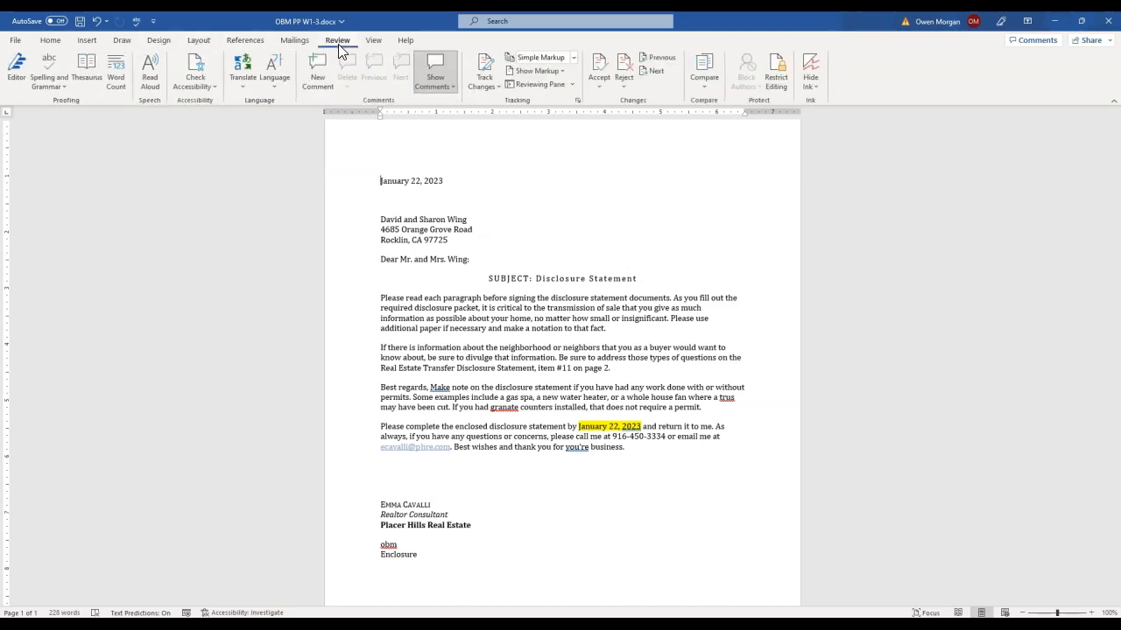
{"action": "left_click", "coordinate": [56, 69]}
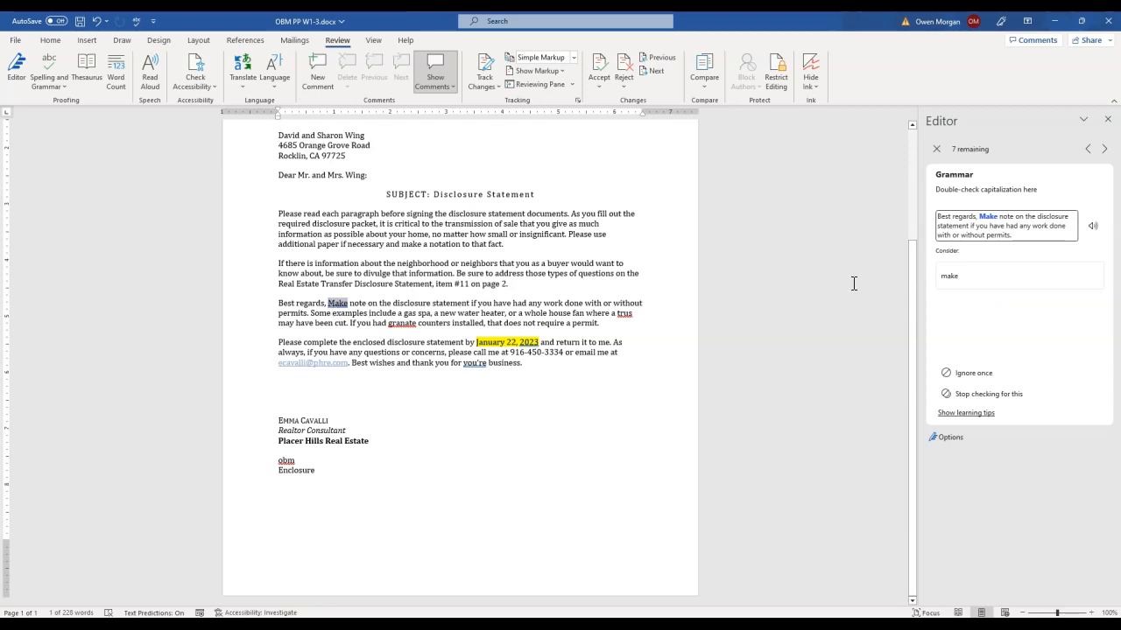
{"action": "left_click", "coordinate": [967, 276]}
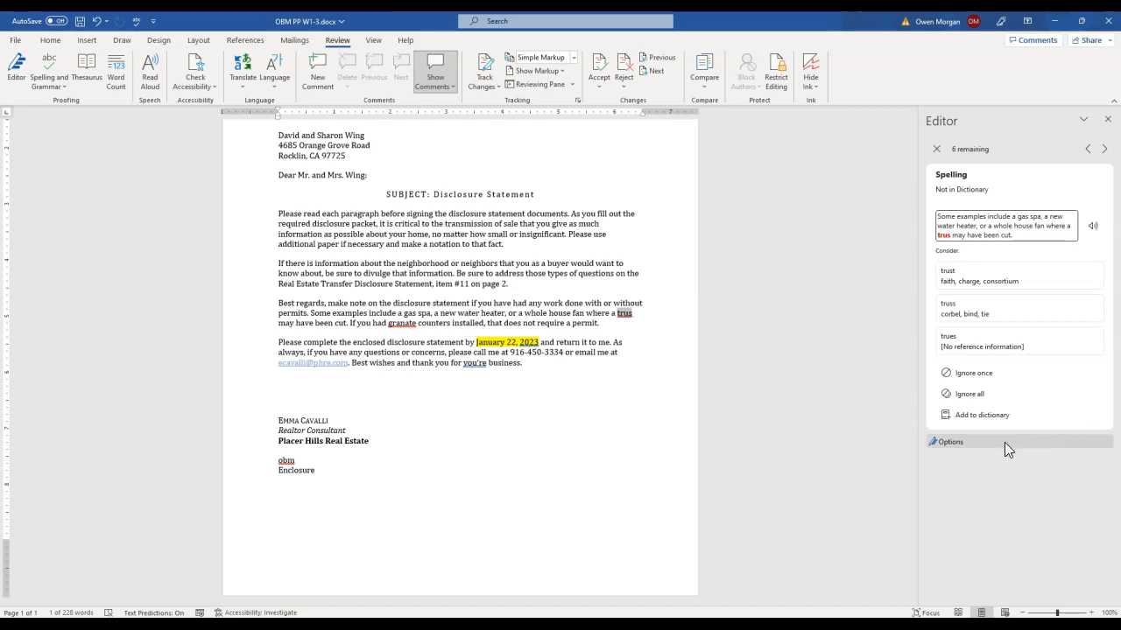
{"action": "left_click", "coordinate": [992, 309]}
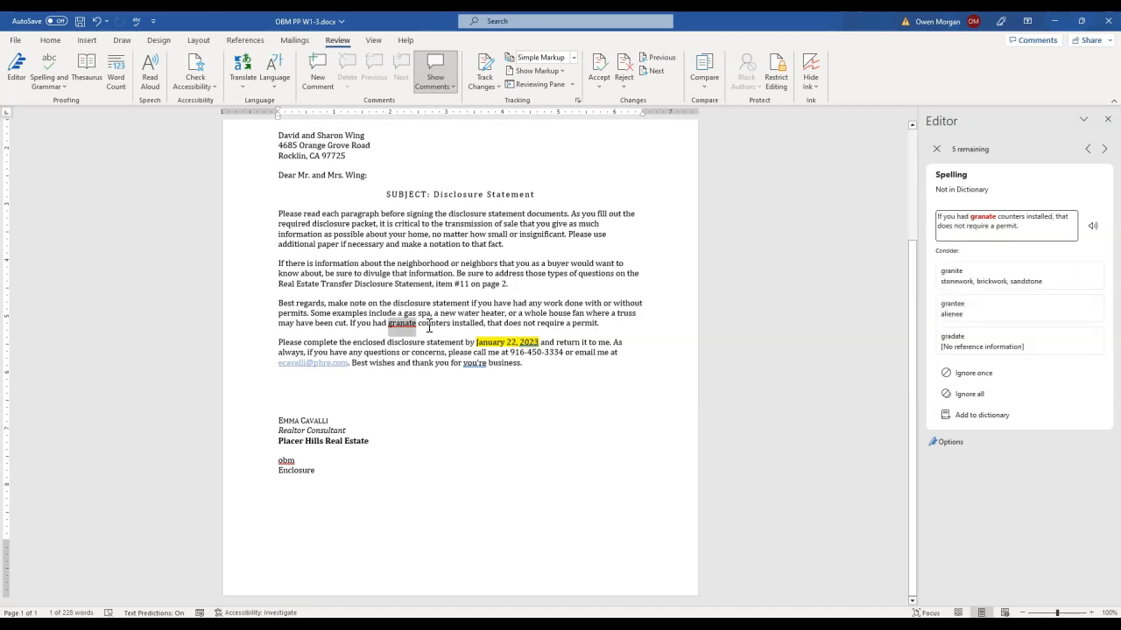
{"action": "left_click", "coordinate": [985, 279]}
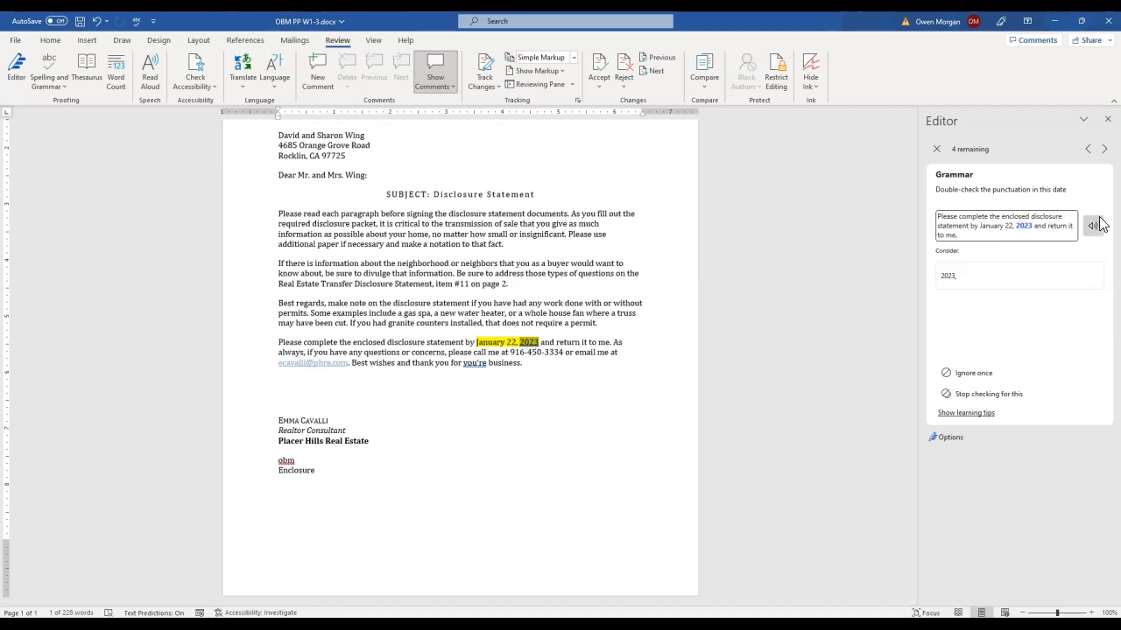
Skip the punctuation suggestion for "2023", replace "you're" with "your" in the last body paragraph and close the Editor
{"action": "left_click", "coordinate": [1105, 148]}
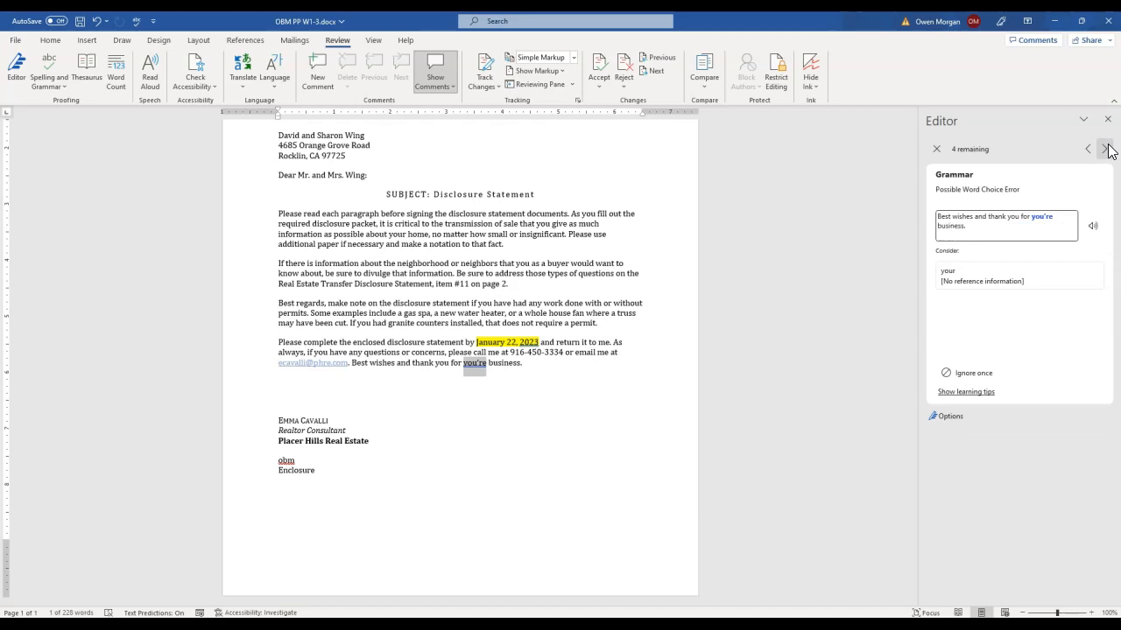
{"action": "left_click", "coordinate": [956, 274]}
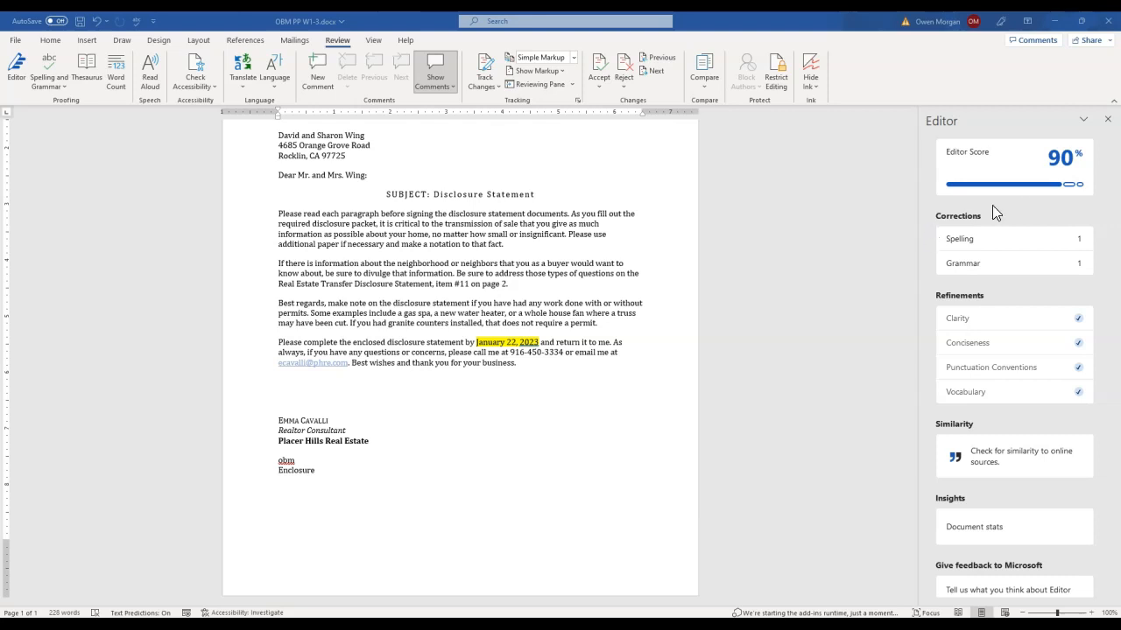
{"action": "left_click", "coordinate": [1107, 122]}
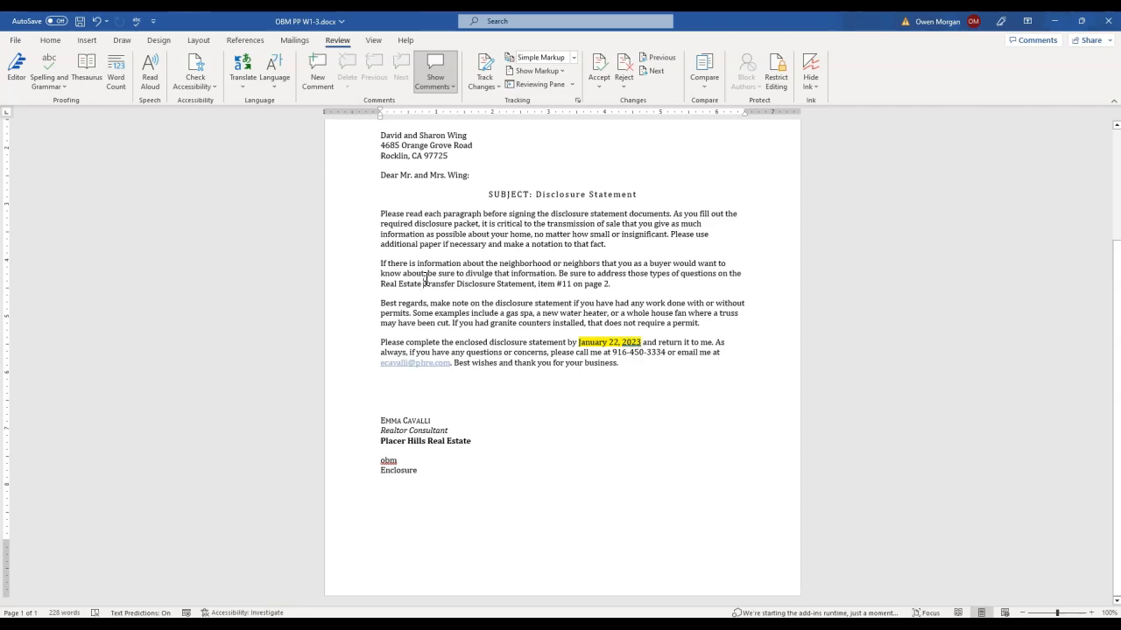
Look up the phrase "Transfer Disclosure Statement" from the second body paragraph with Search, and close the results
{"action": "left_click_drag", "start_coordinate": [423, 285], "coordinate": [518, 283]}
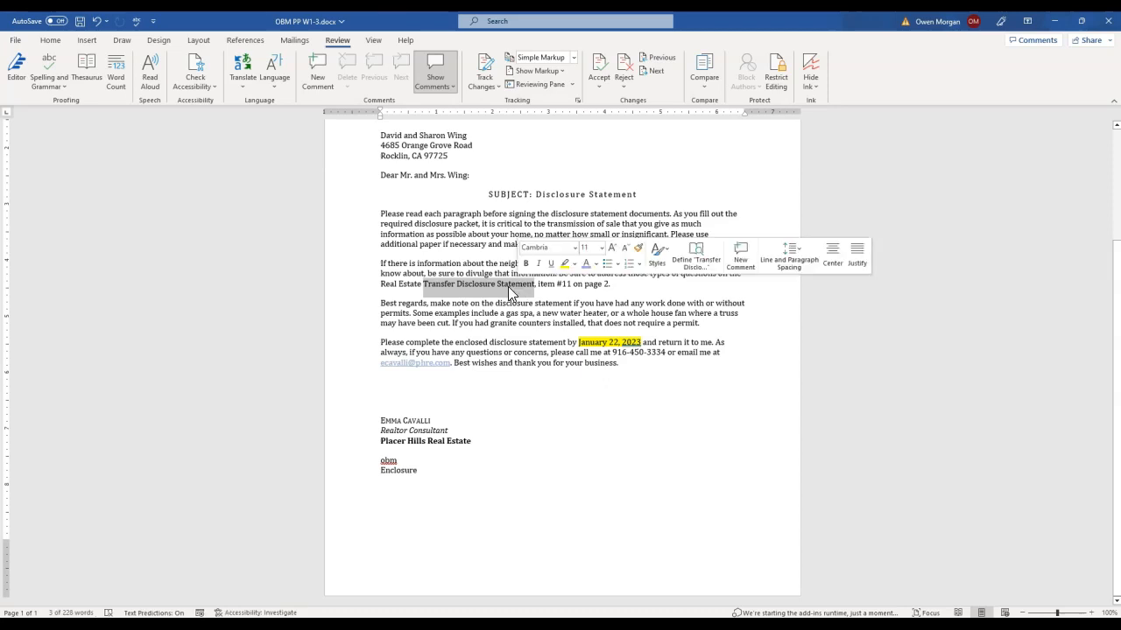
{"action": "right_click", "coordinate": [510, 292]}
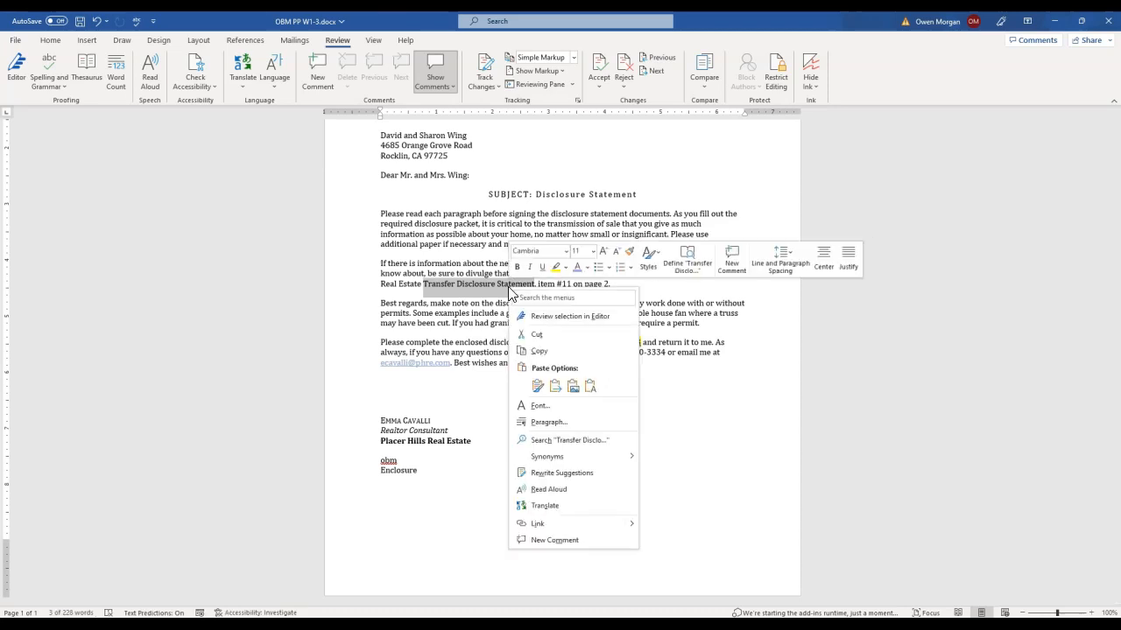
{"action": "left_click", "coordinate": [579, 448]}
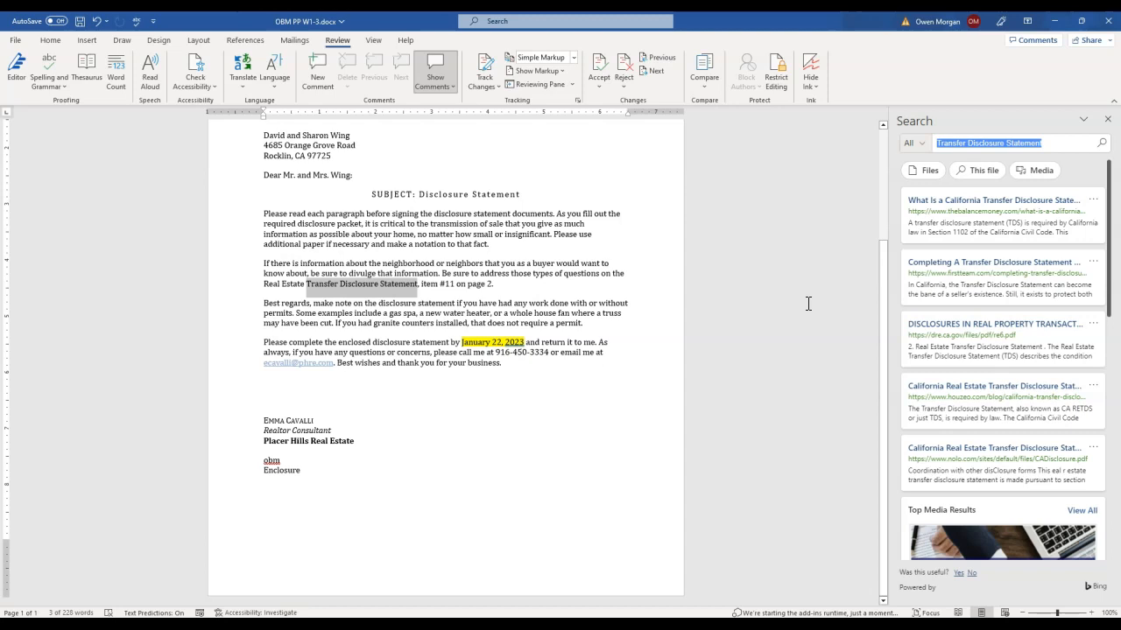
{"action": "left_click", "coordinate": [1108, 119]}
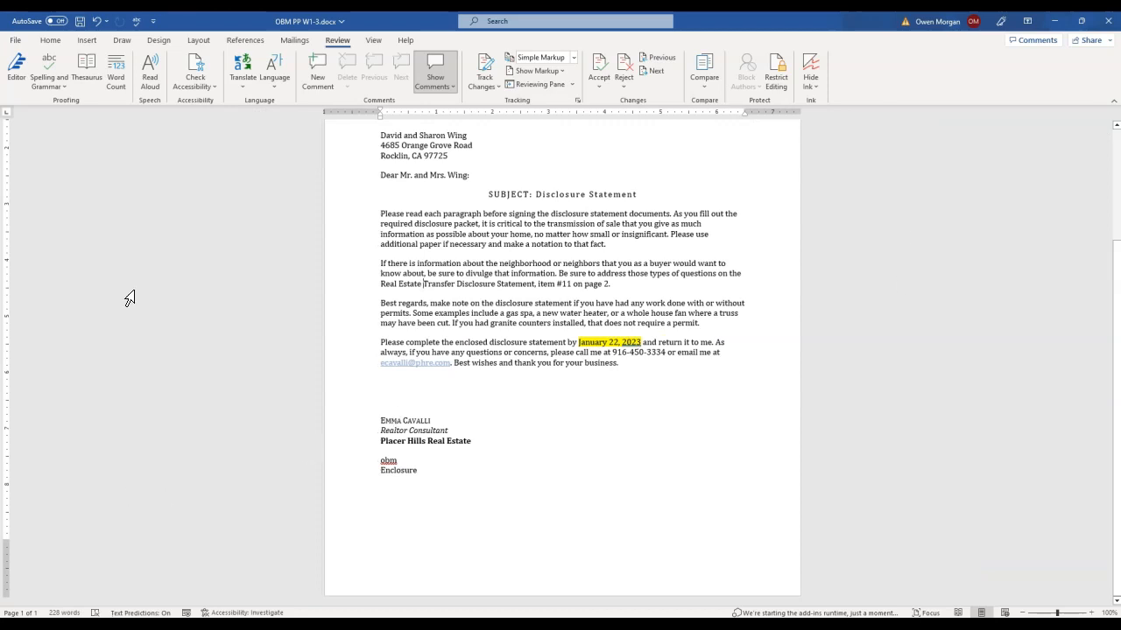
Set the Title document property to "Disclousre Statement"
{"action": "left_click", "coordinate": [15, 41]}
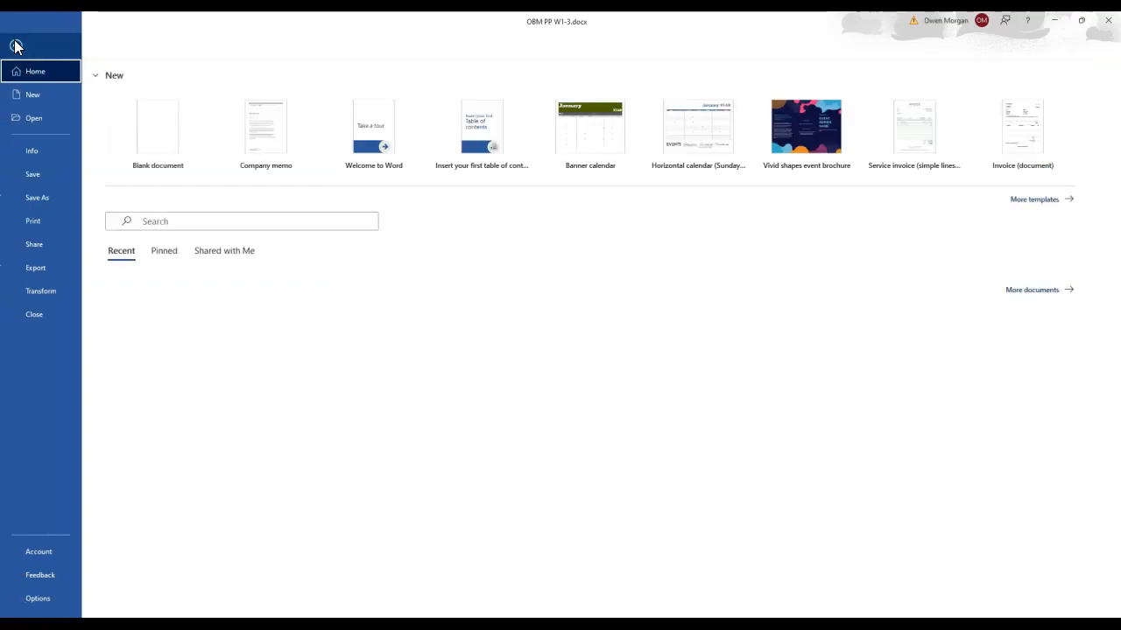
{"action": "left_click", "coordinate": [36, 153]}
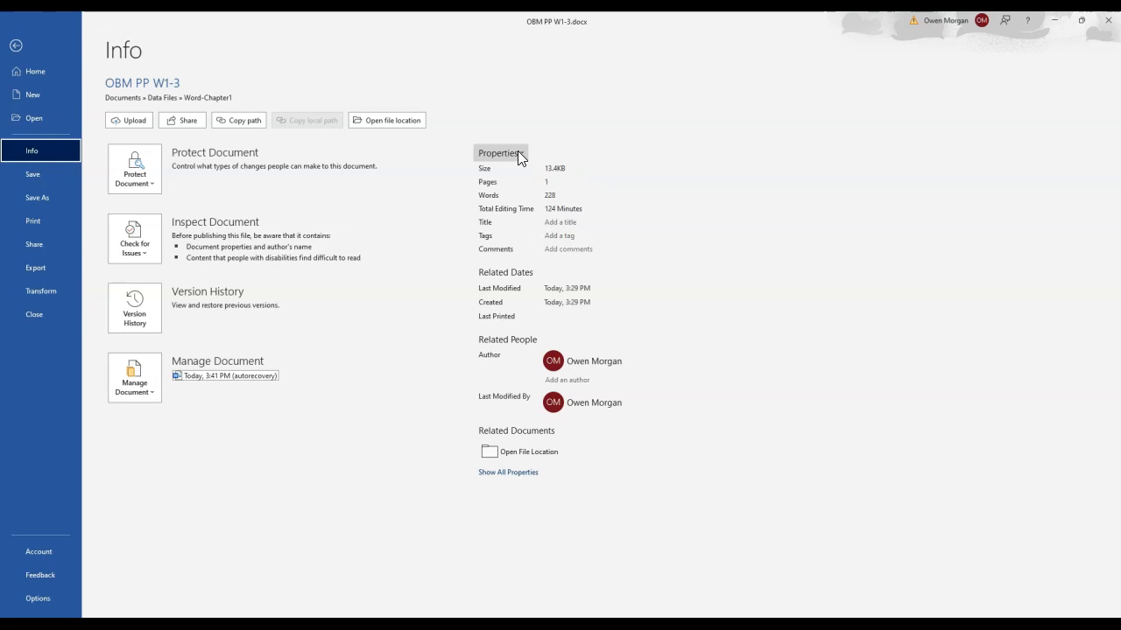
{"action": "left_click", "coordinate": [561, 222]}
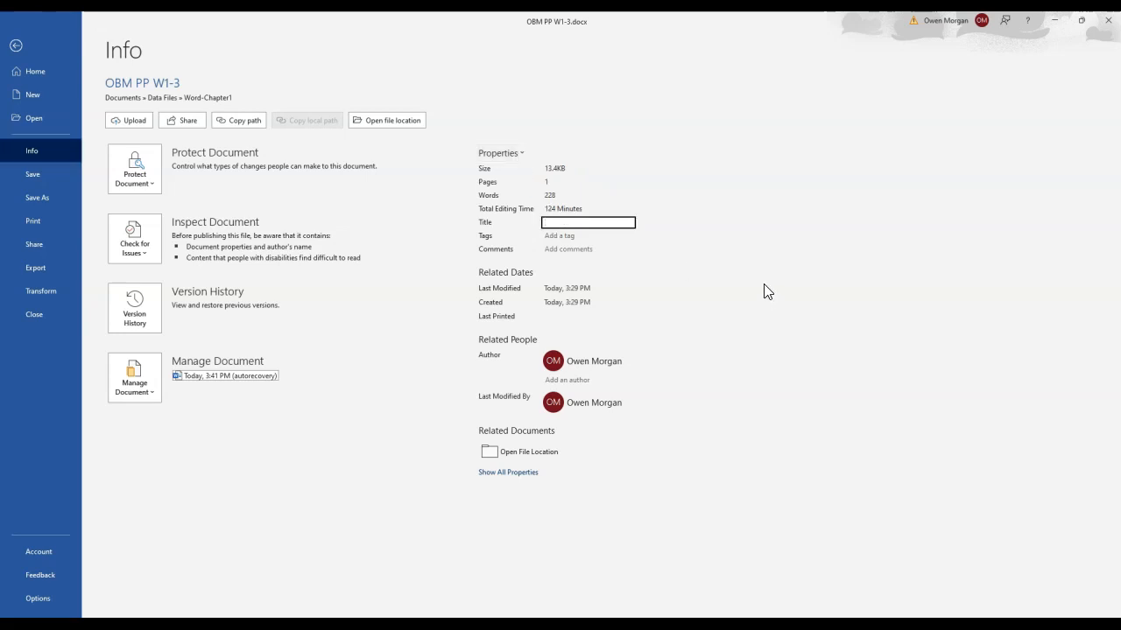
{"action": "type", "text": "Disclousre Statement"}
{"action": "left_click", "coordinate": [581, 366]}
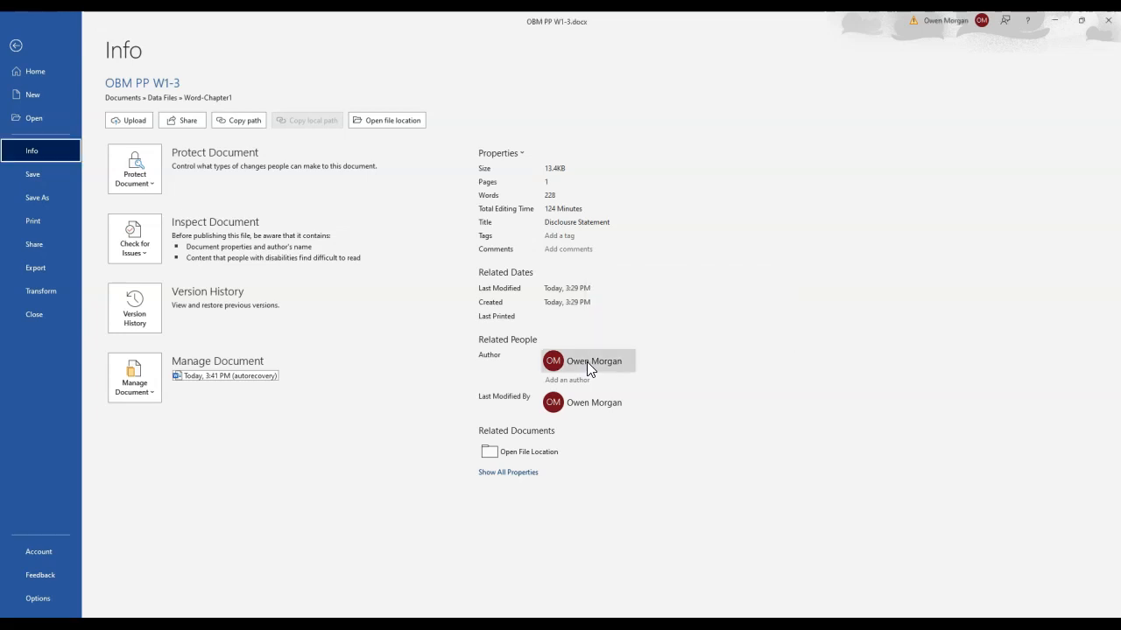
Remove the current author from the document properties and enter the letter signer's full name as the author
{"action": "right_click", "coordinate": [587, 362]}
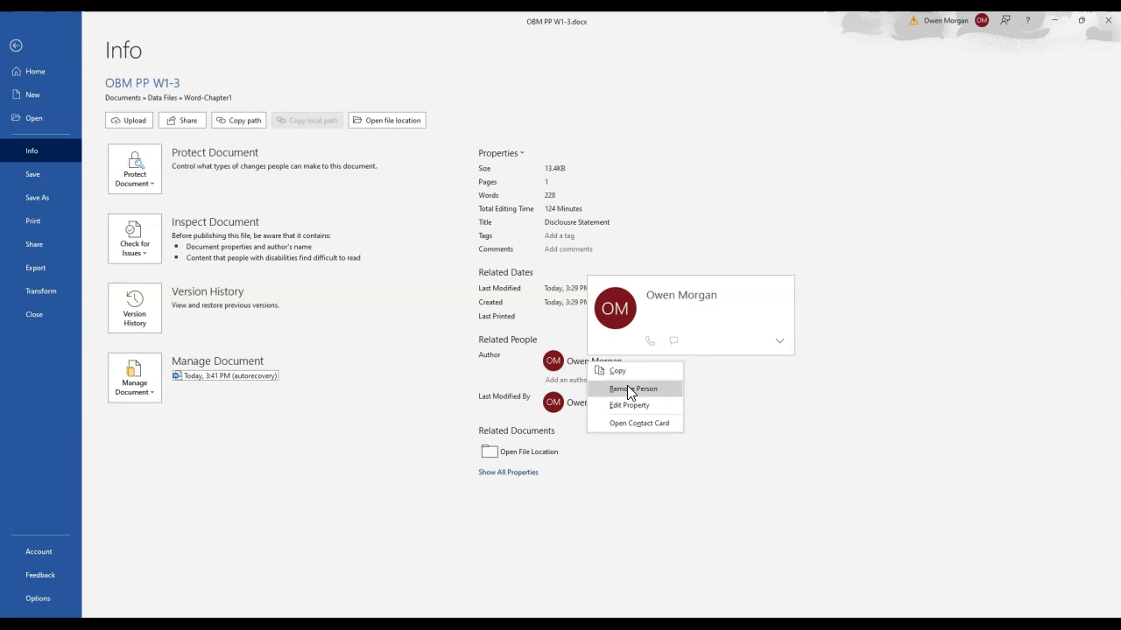
{"action": "left_click", "coordinate": [626, 388]}
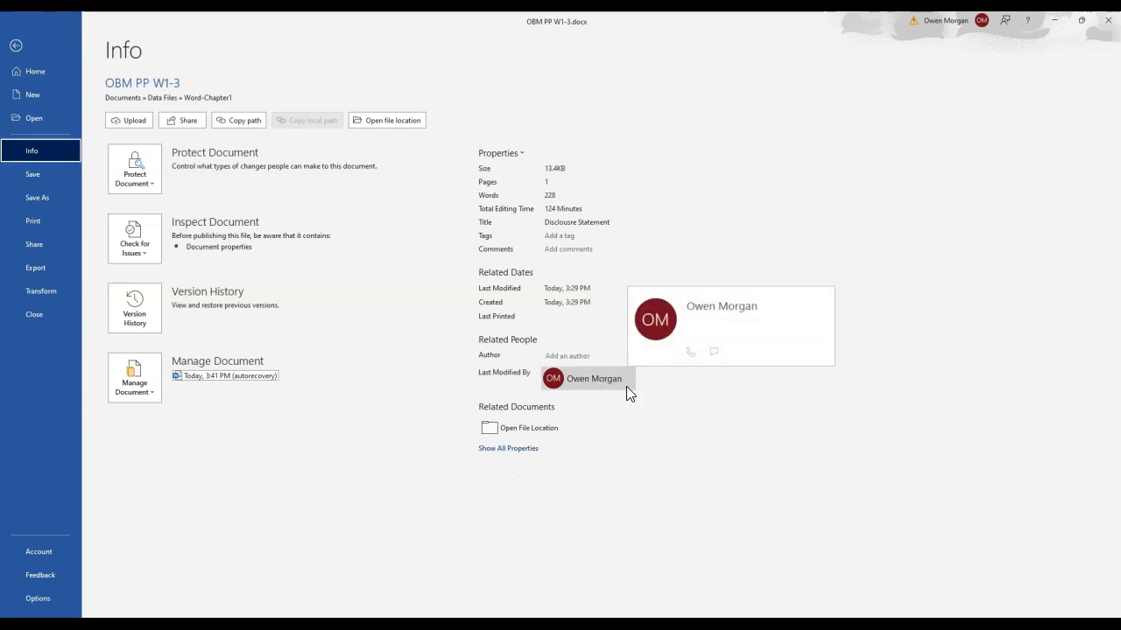
{"action": "left_click", "coordinate": [570, 358]}
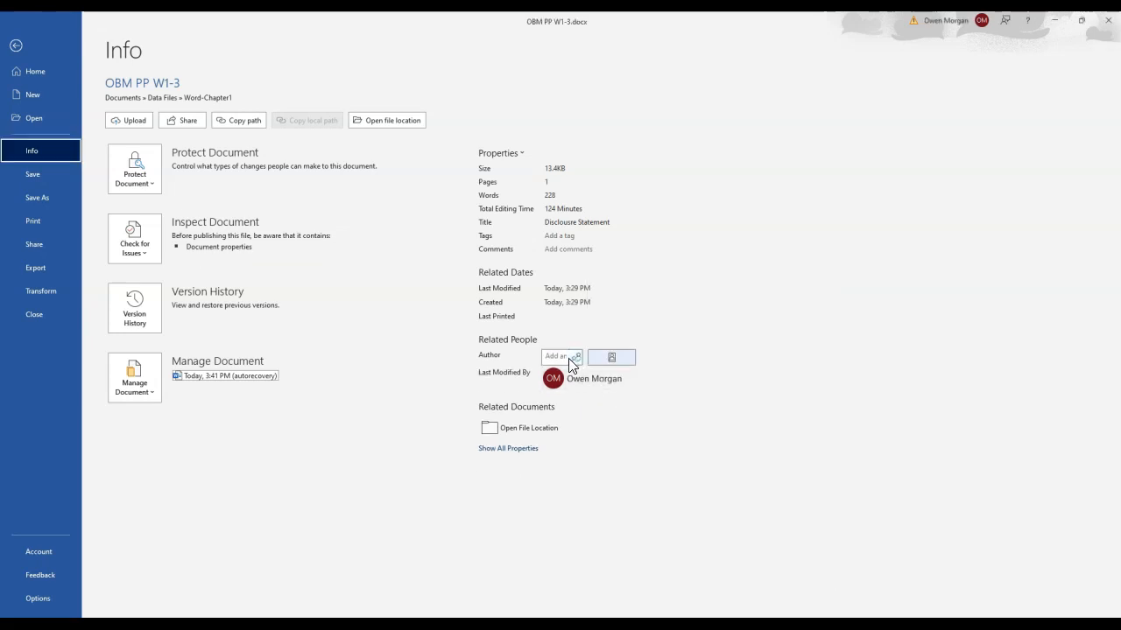
{"action": "left_click", "coordinate": [574, 362]}
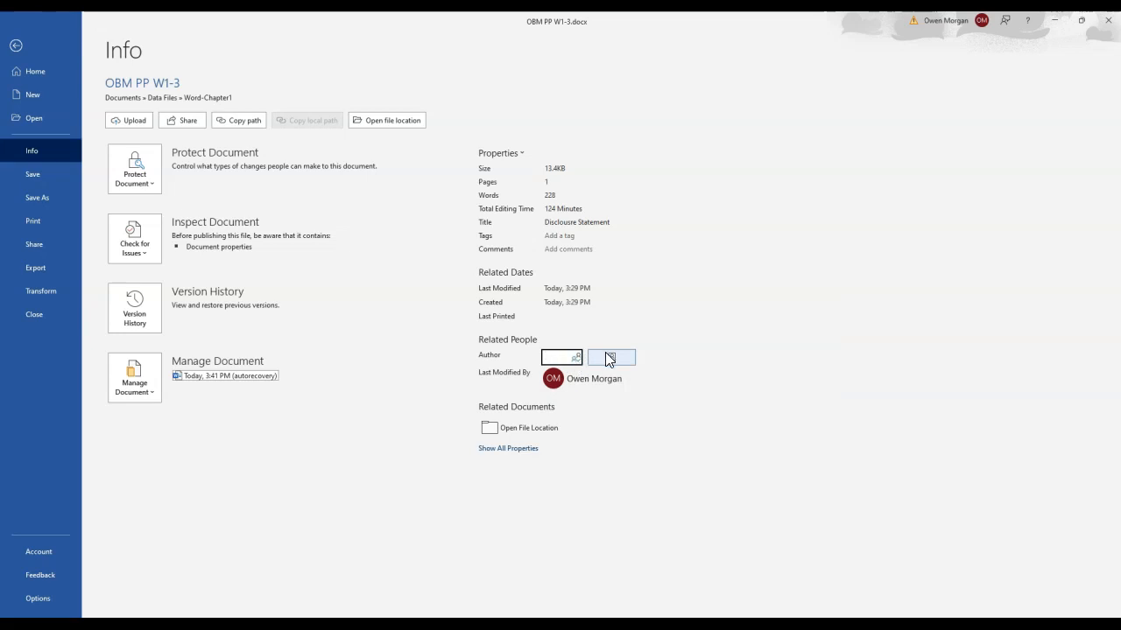
{"action": "type", "text": "Emma Ca"}
{"action": "type", "text": "valli"}
{"action": "key", "text": "Return"}
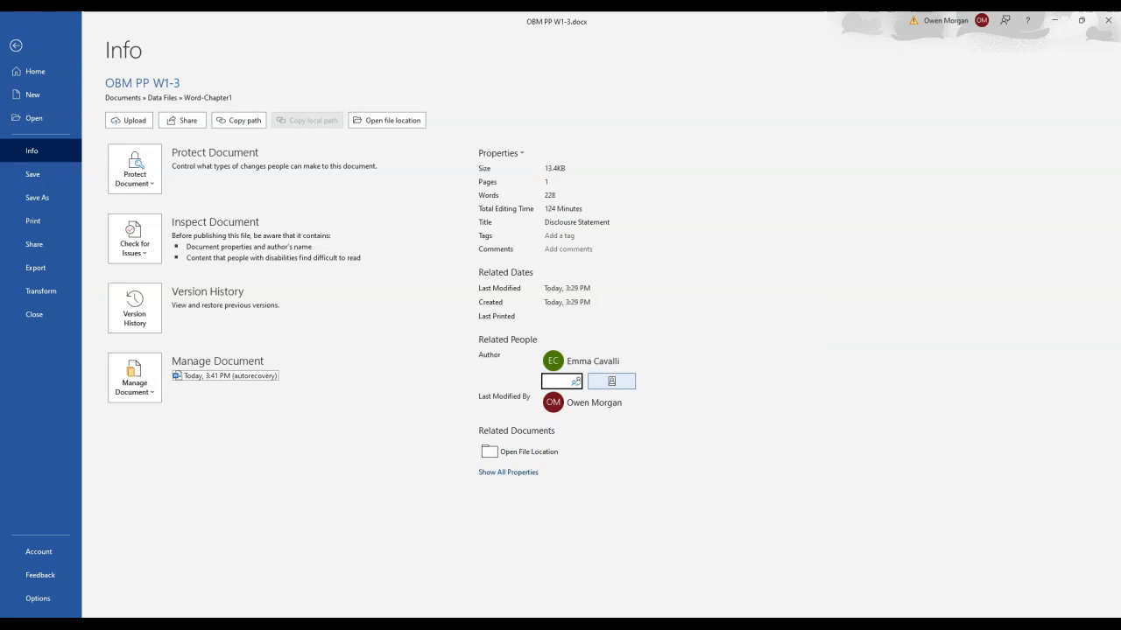
Show all document properties and set the Company property to "Placer Hills Real Estate"
{"action": "left_click", "coordinate": [516, 472]}
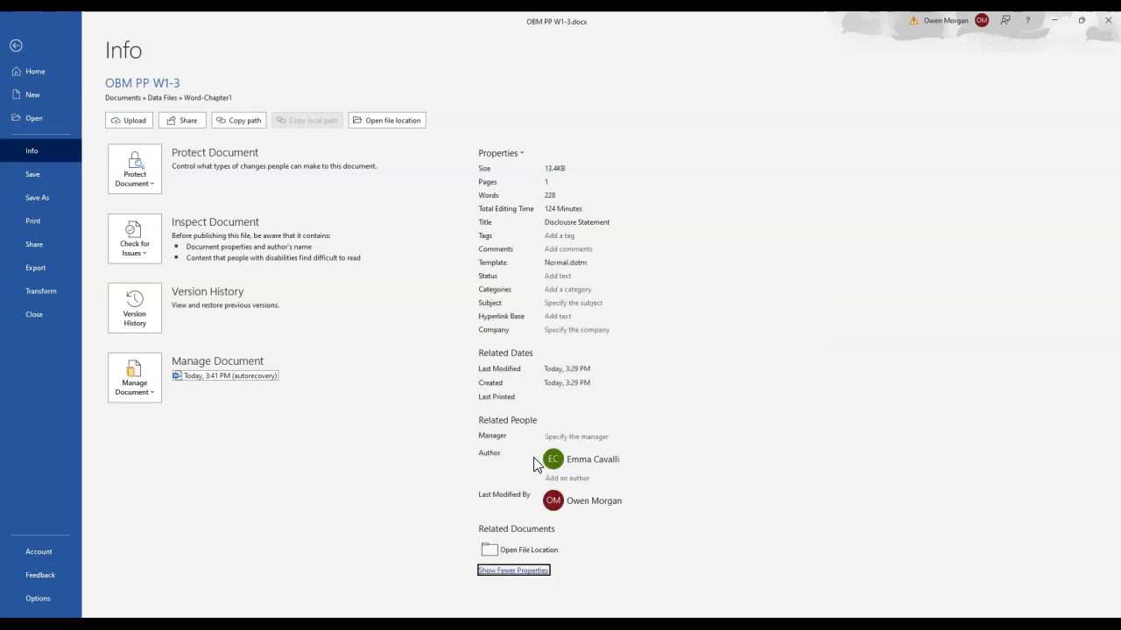
{"action": "left_click", "coordinate": [580, 330]}
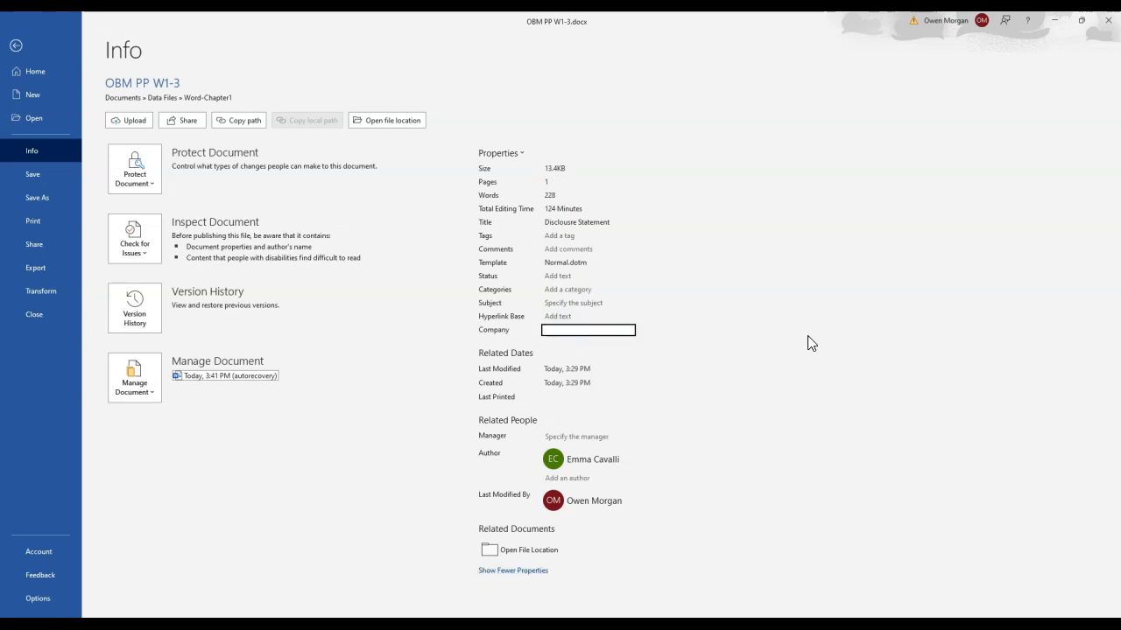
{"action": "type", "text": "Placer Hills Real Estate"}
{"action": "key", "text": "alt"}
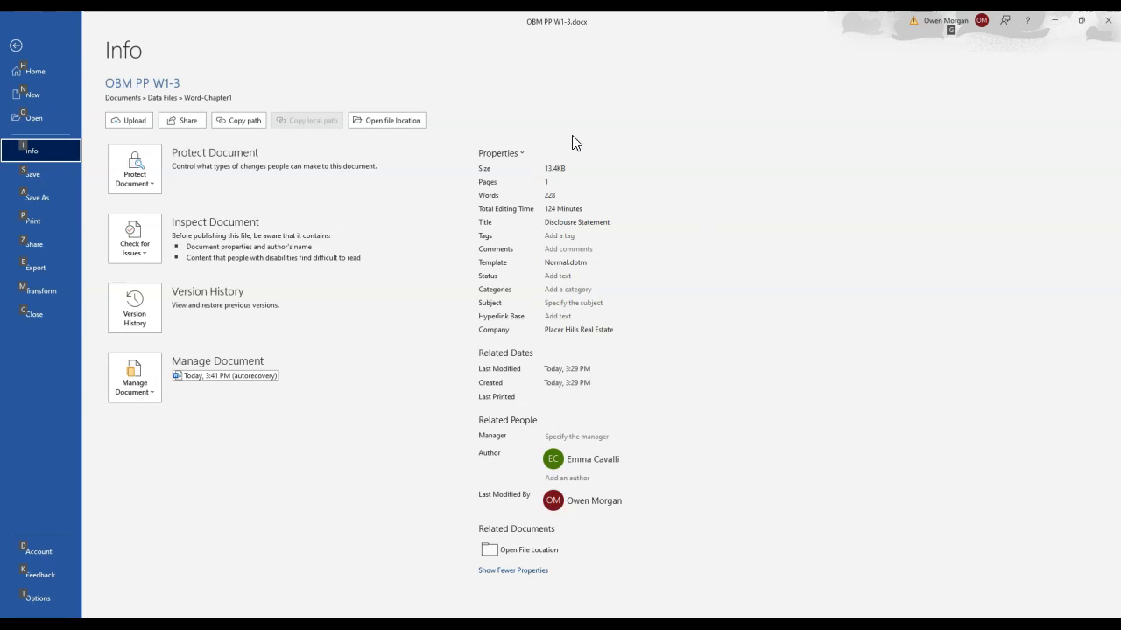
Set the document's Subject to "Real Estate" in the advanced properties summary and save it
{"action": "left_click", "coordinate": [522, 153]}
{"action": "left_click", "coordinate": [528, 180]}
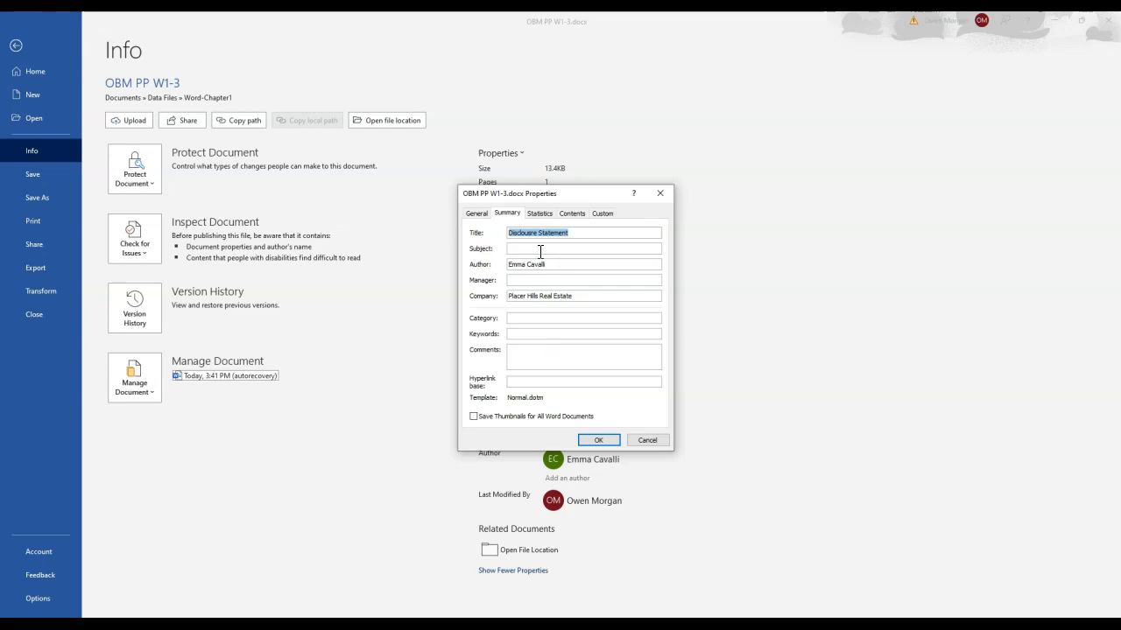
{"action": "left_click", "coordinate": [540, 249]}
{"action": "type", "text": "Real Estate"}
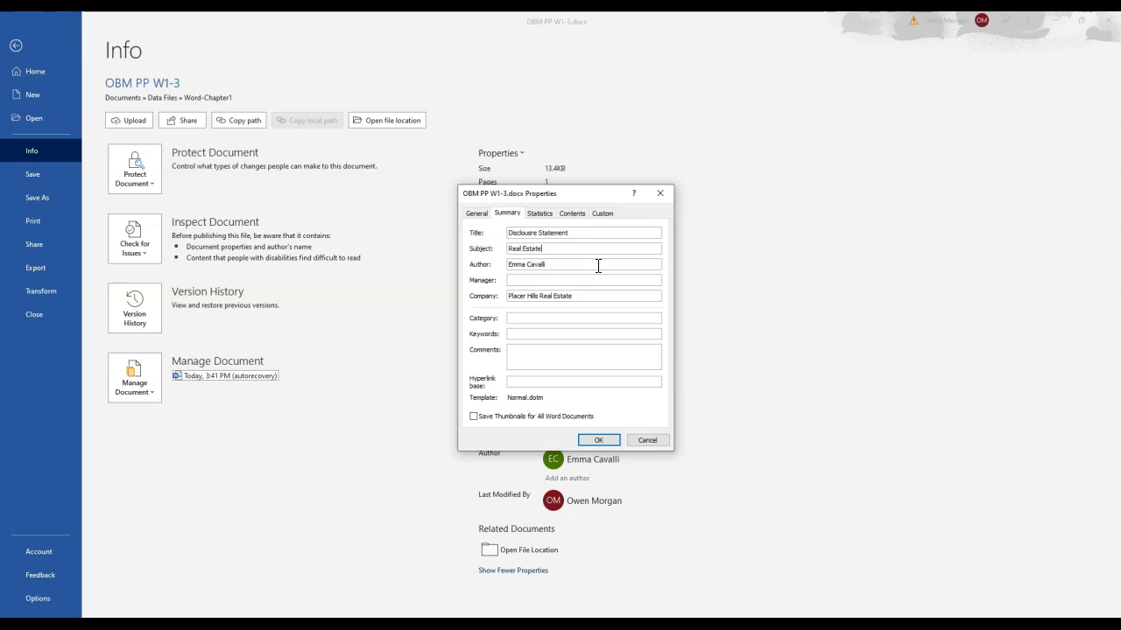
{"action": "left_click", "coordinate": [599, 439]}
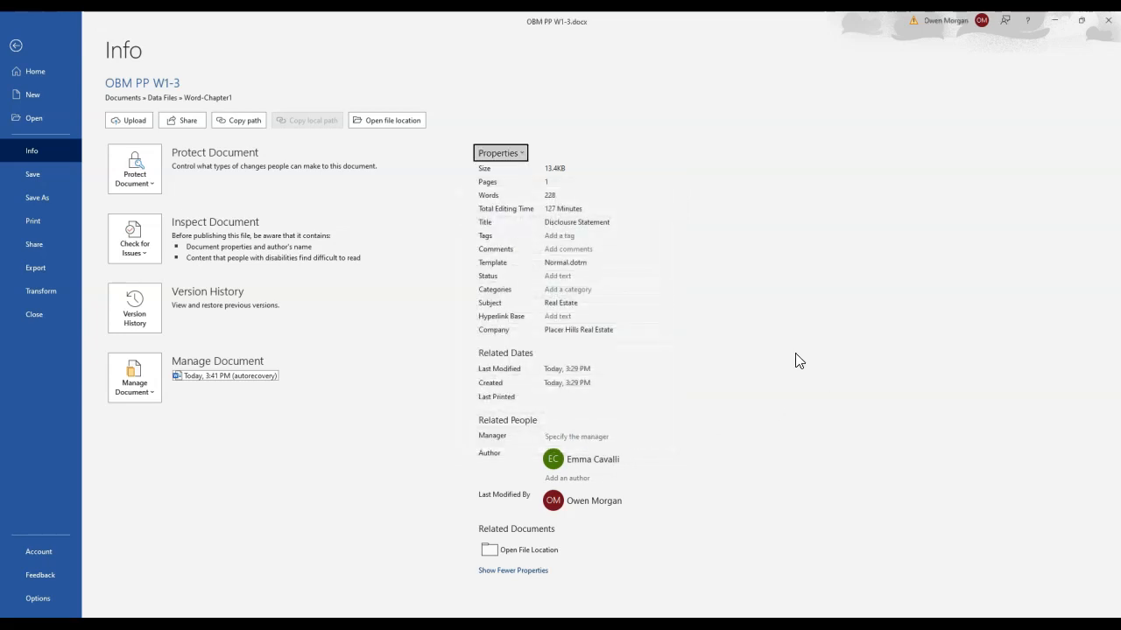